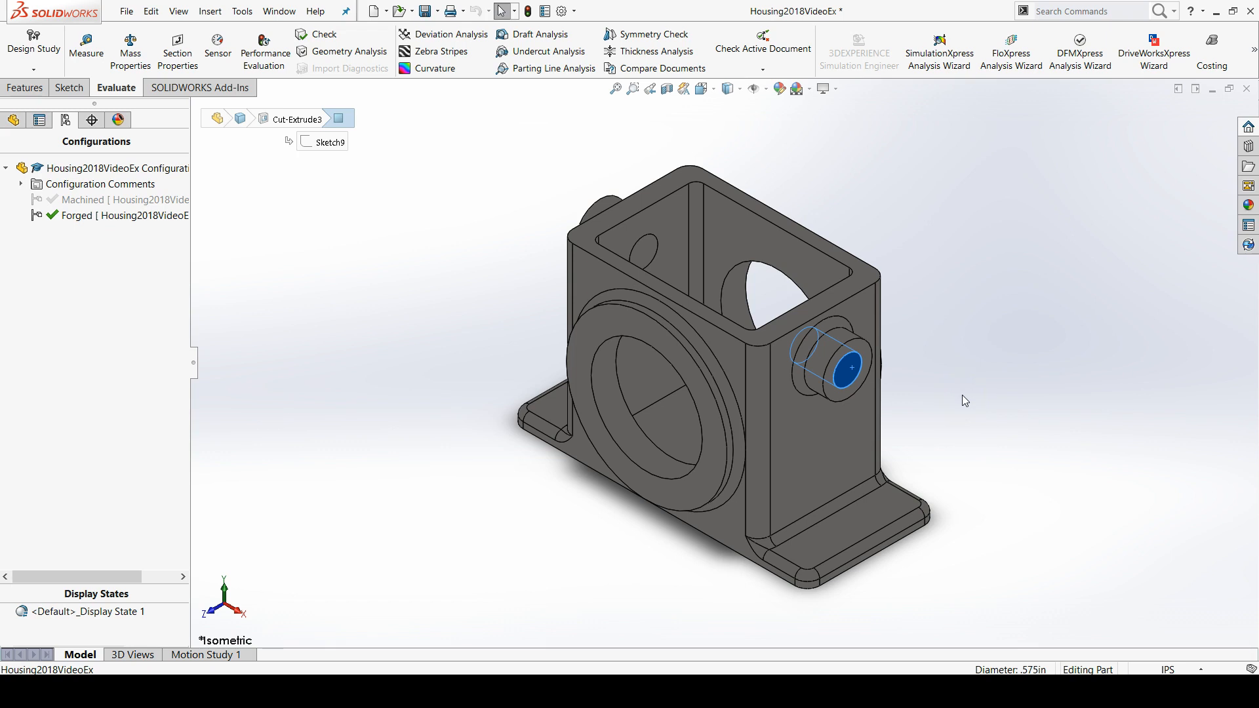
Step: Show the diameter dimension of the large front-to-back bore, Cut-Extrude2, and reposition its text above the housing
click(609, 391)
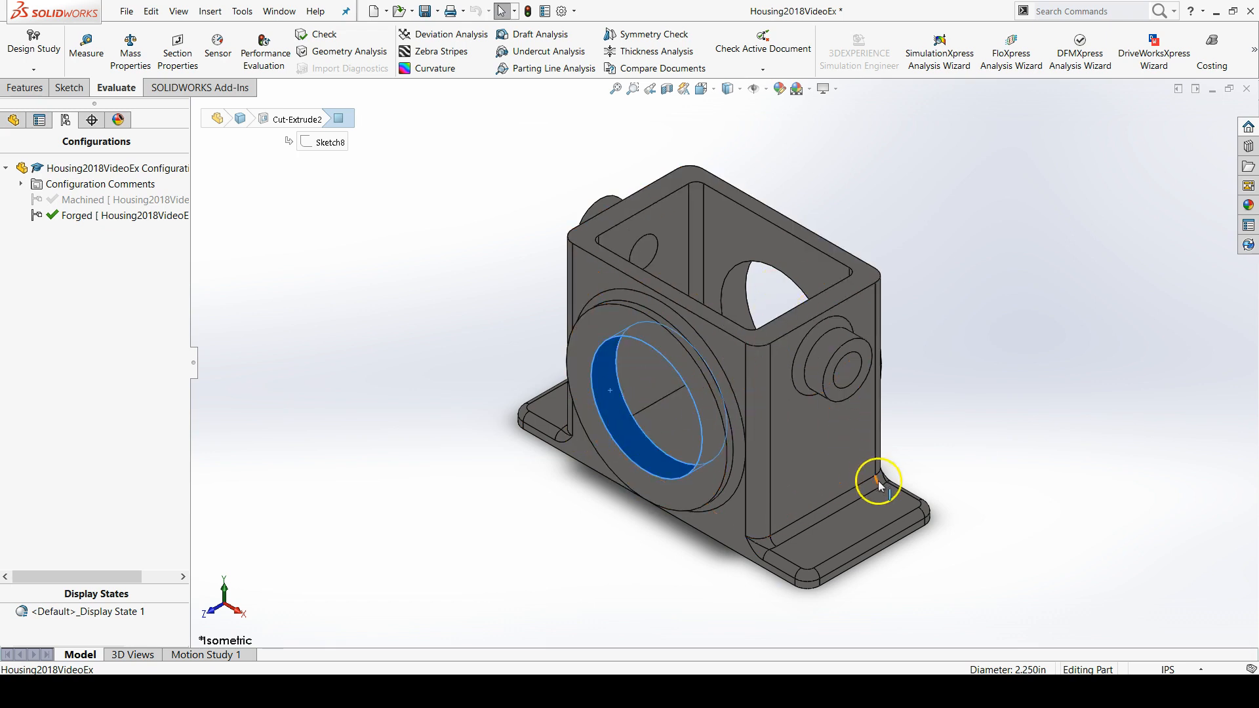
click(391, 270)
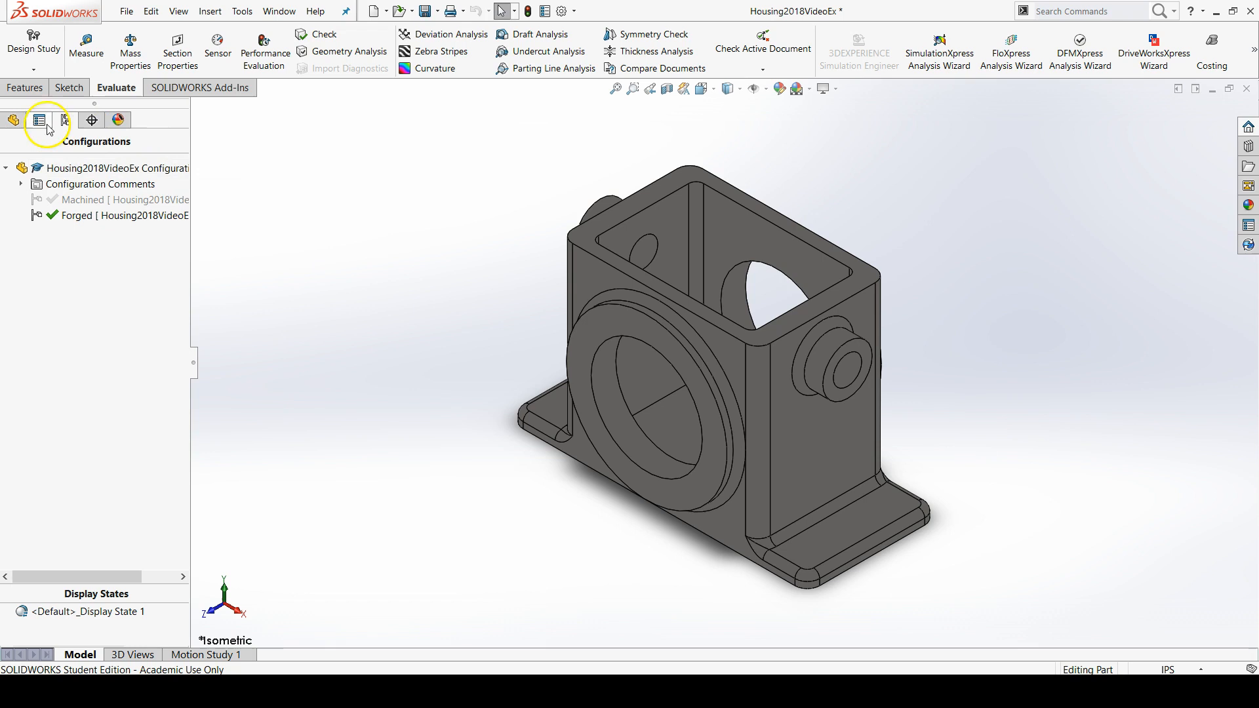
click(13, 121)
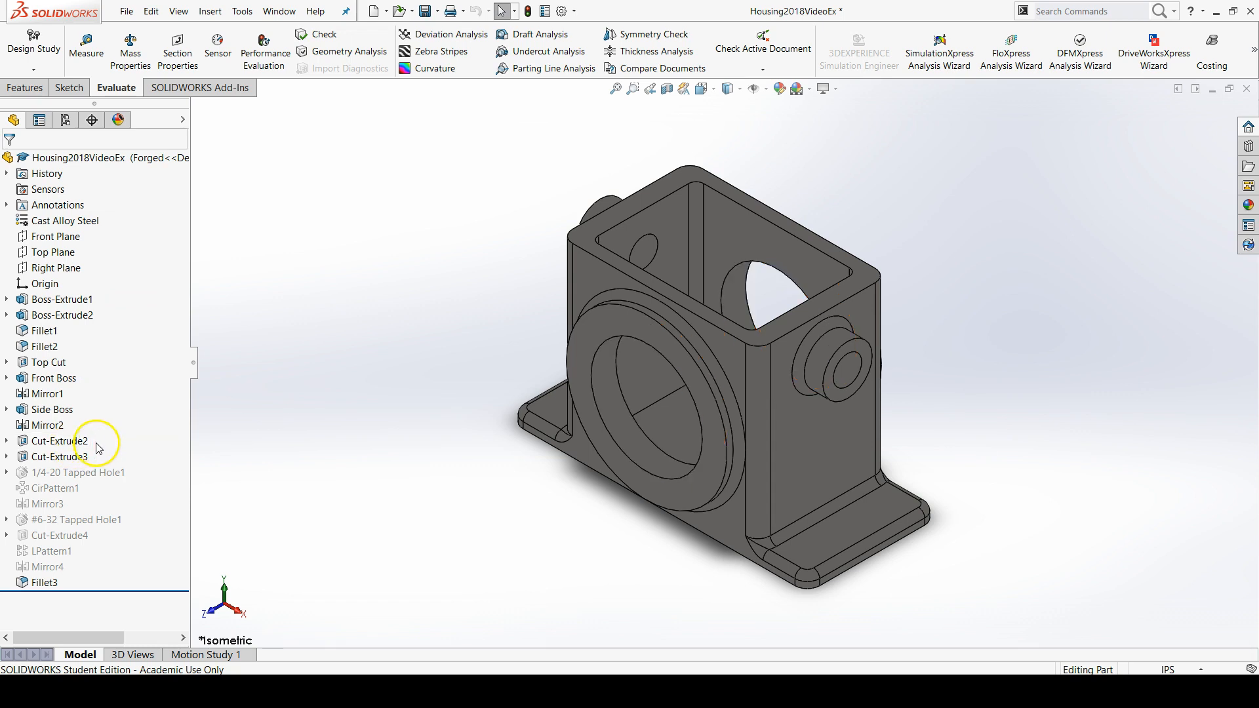
mouse_move(69, 448)
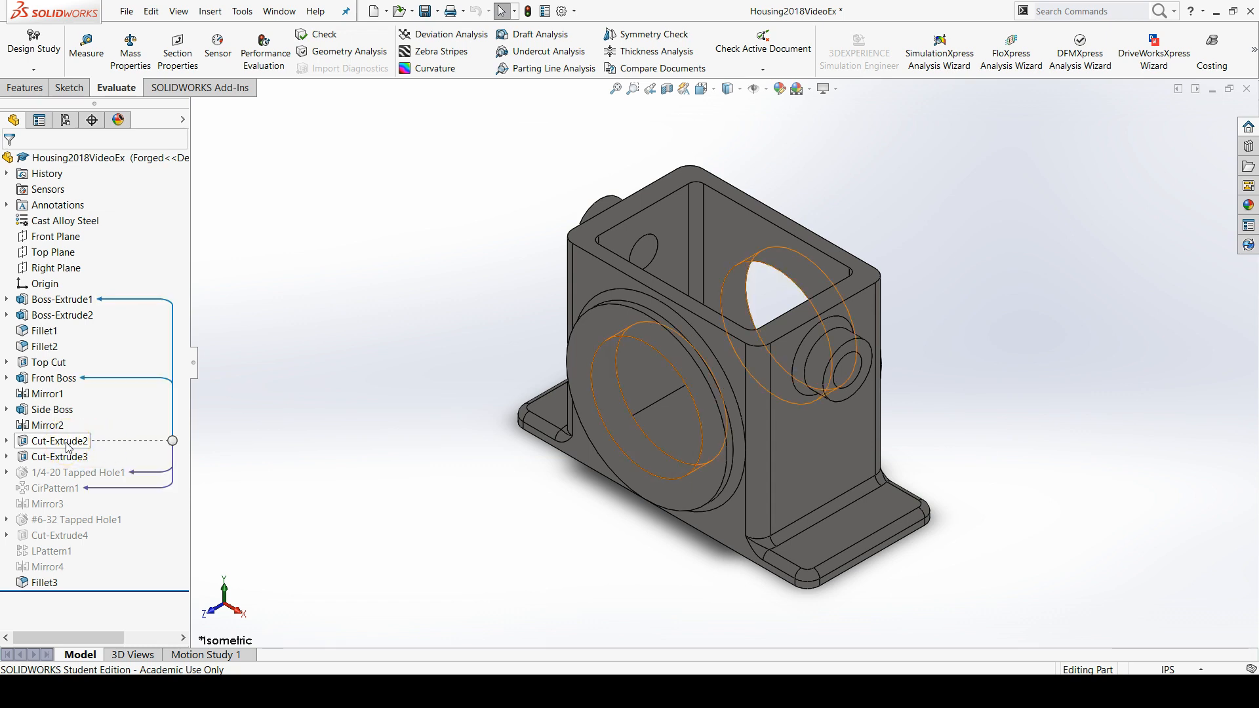
click(69, 442)
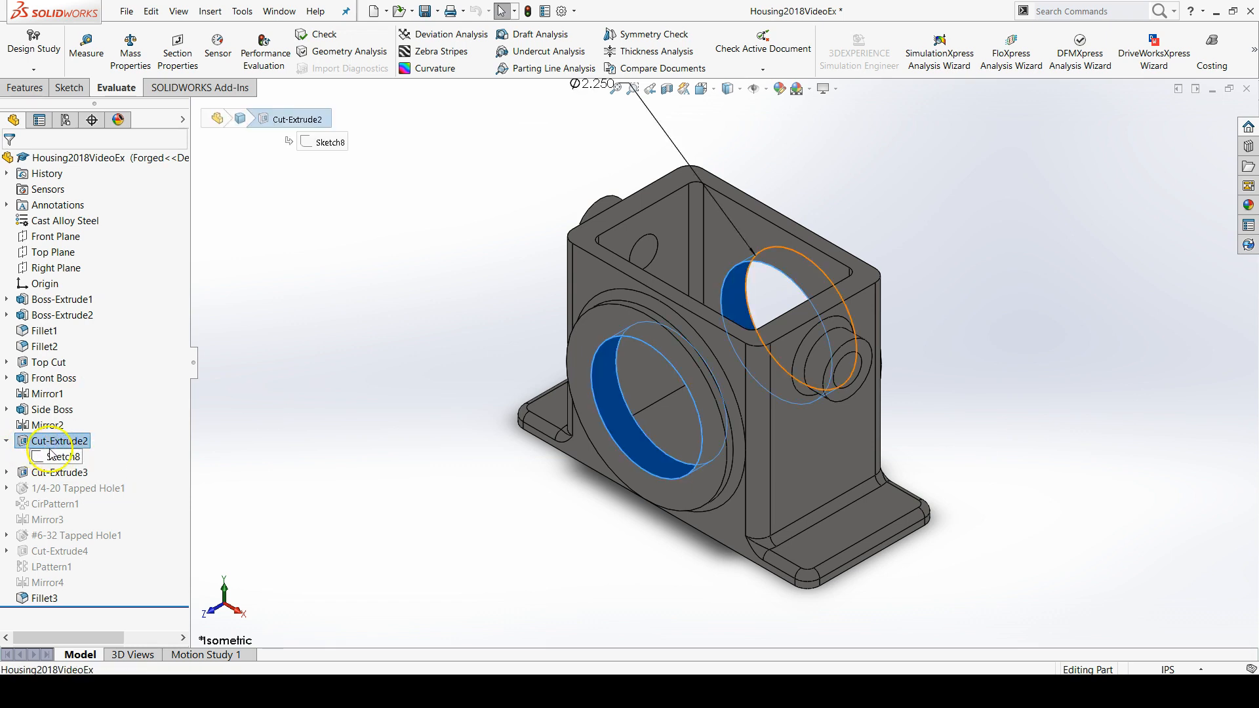
scroll(693, 437, up, 3)
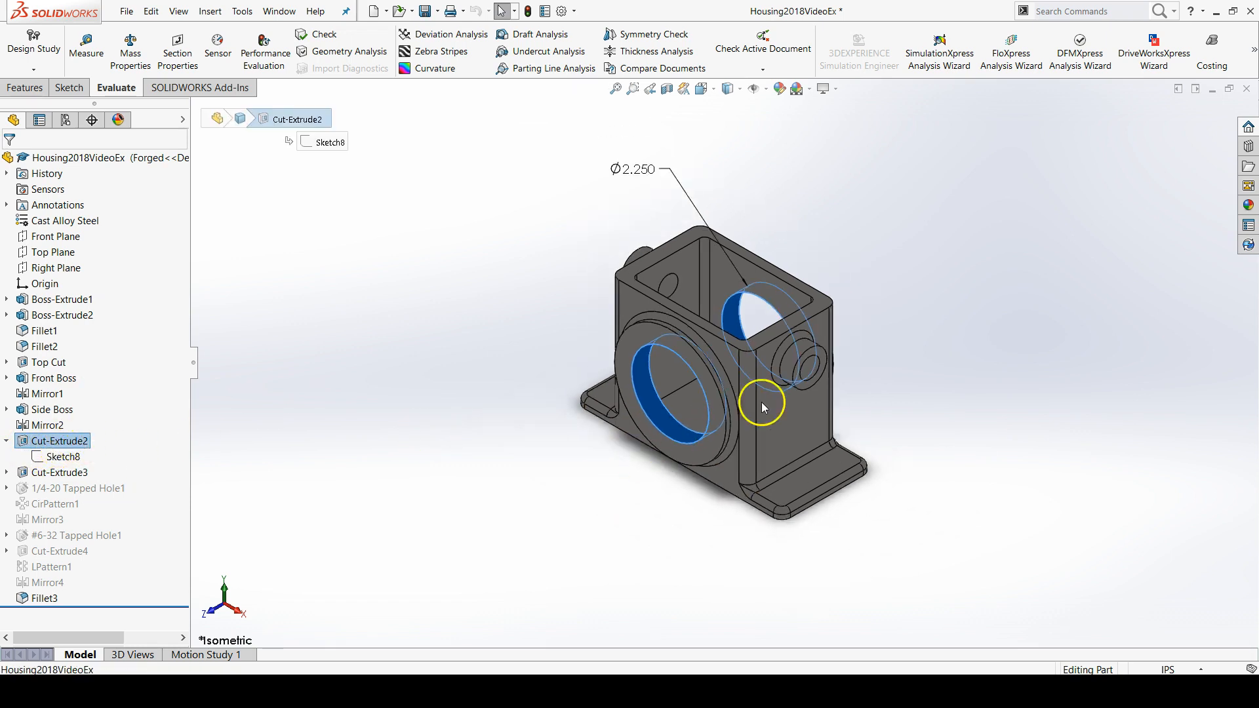
scroll(897, 316, down, 2)
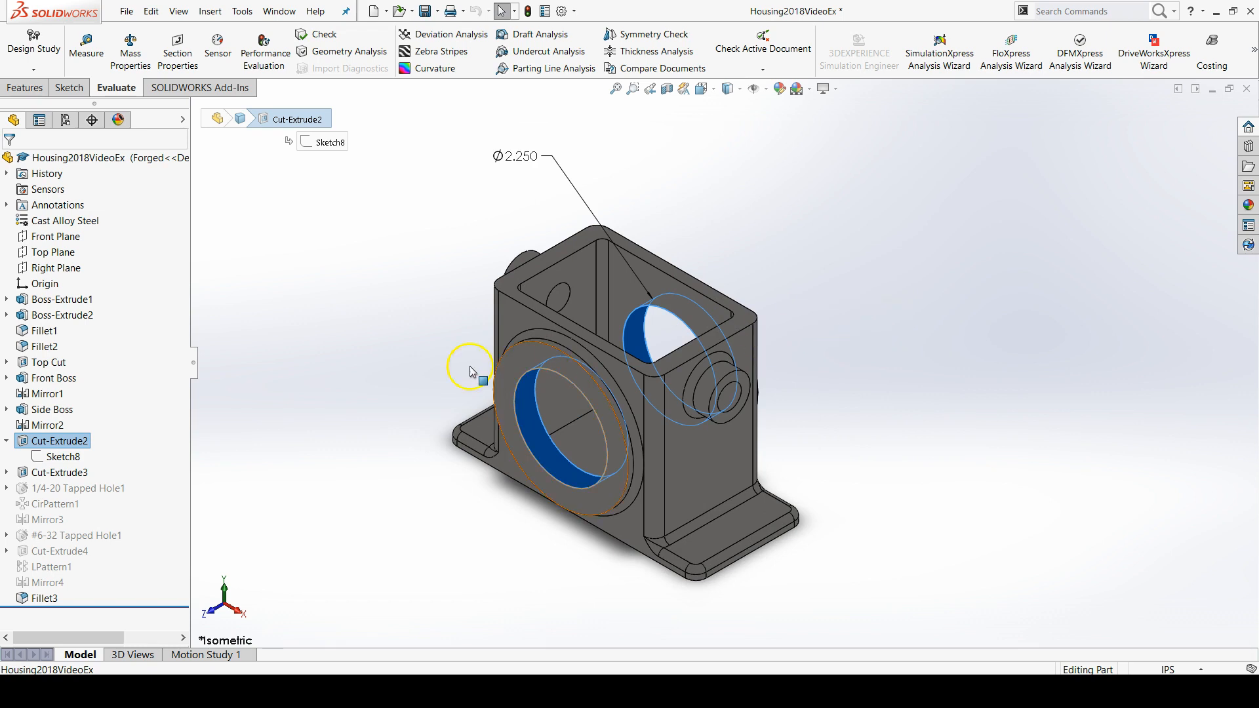
drag(518, 156, 586, 167)
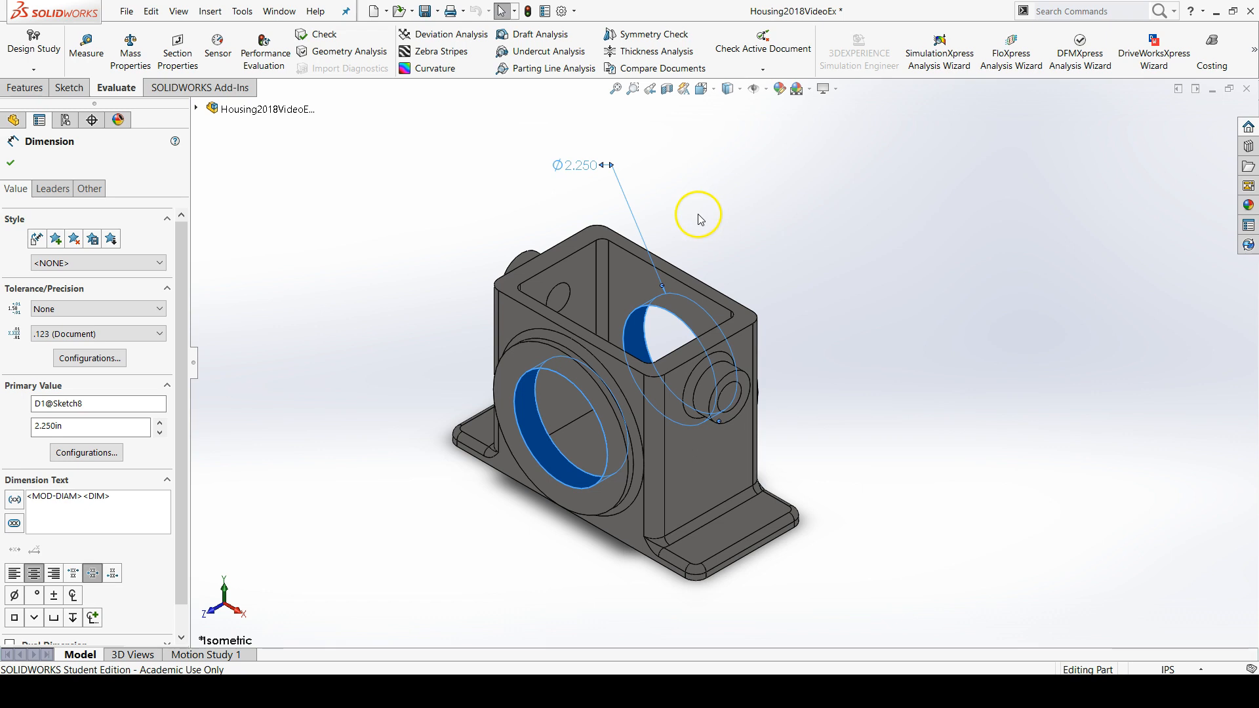
Step: Configure the large bore's diameter by configuration, setting it to 2.2 in for the Forged configuration
right_click(585, 168)
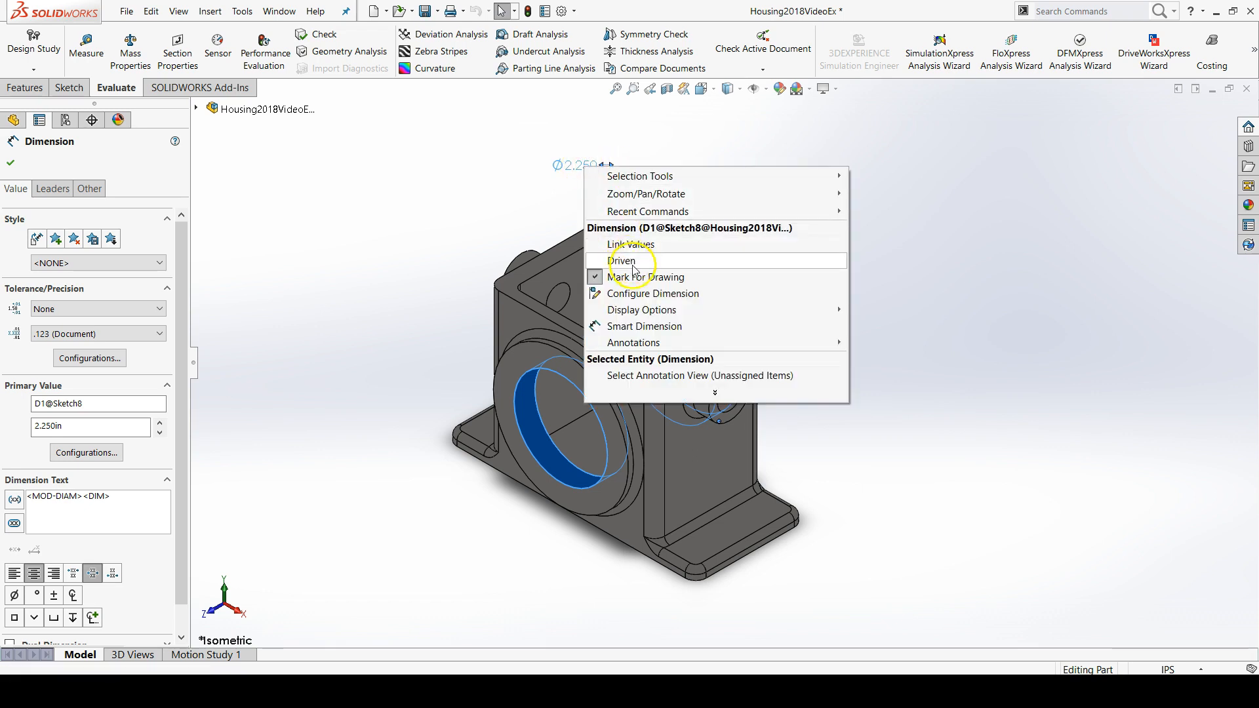
click(637, 298)
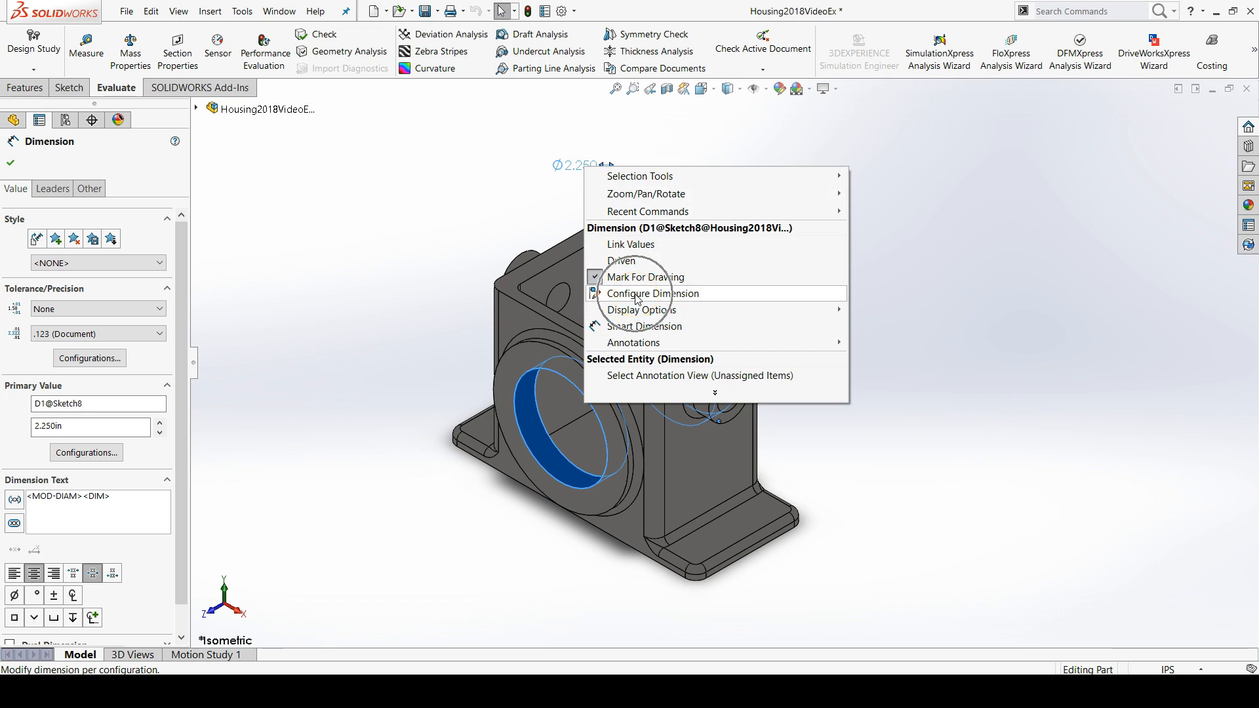
drag(469, 104, 537, 184)
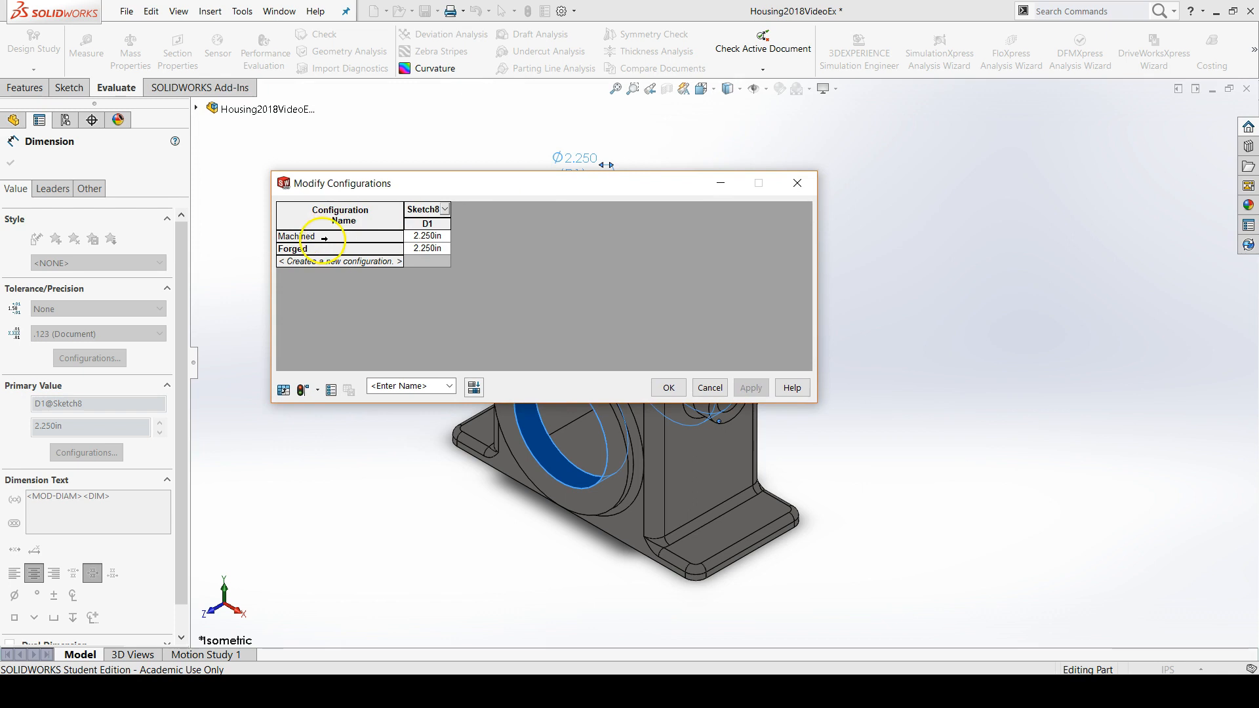
click(415, 251)
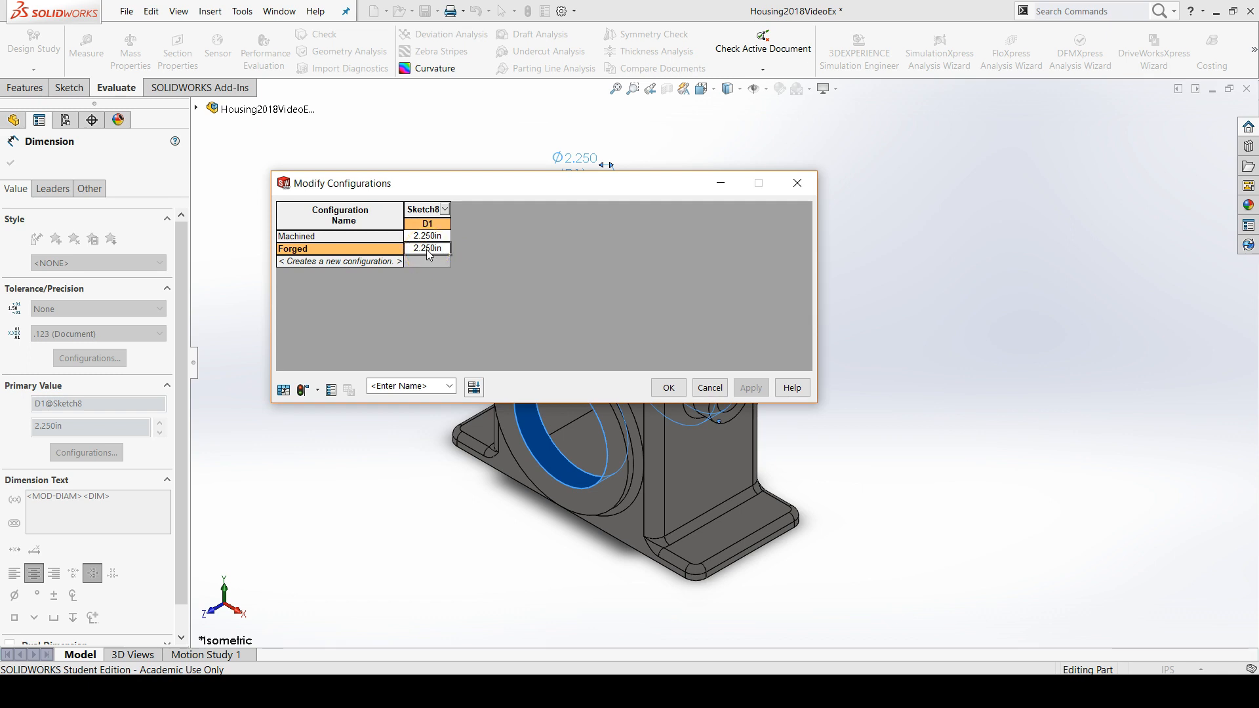
click(423, 249)
text(2.2)
key(Return)
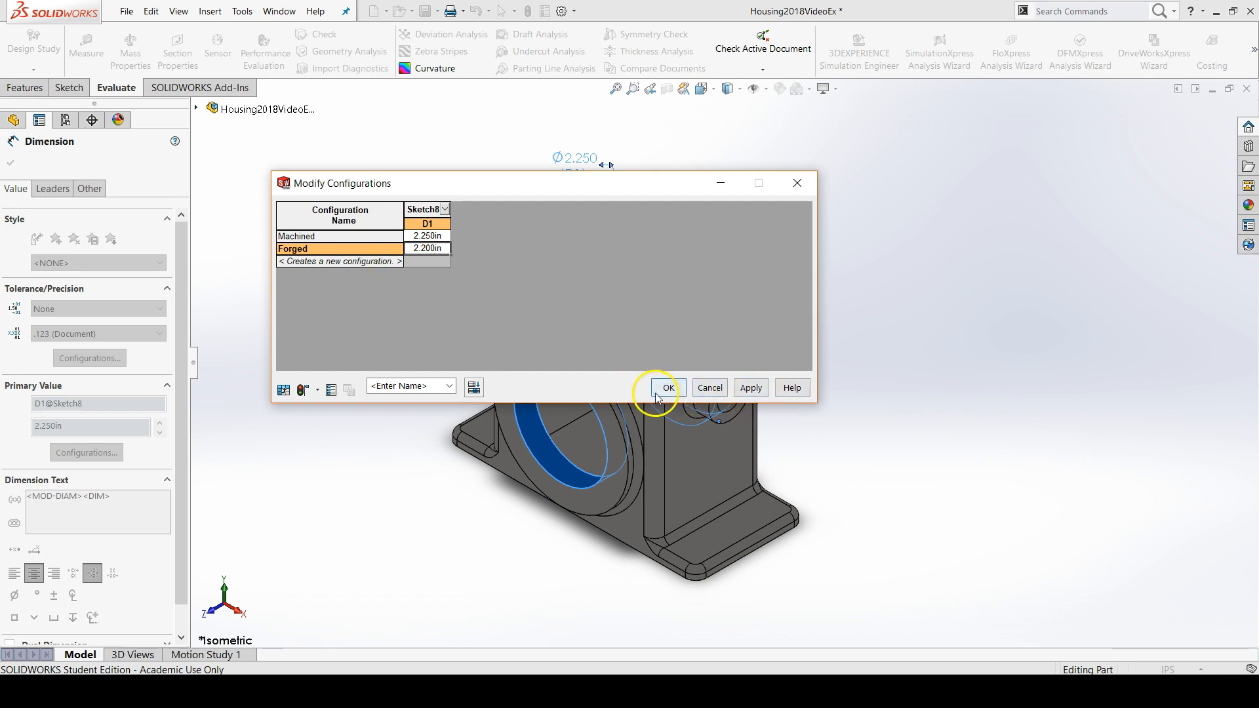
click(738, 391)
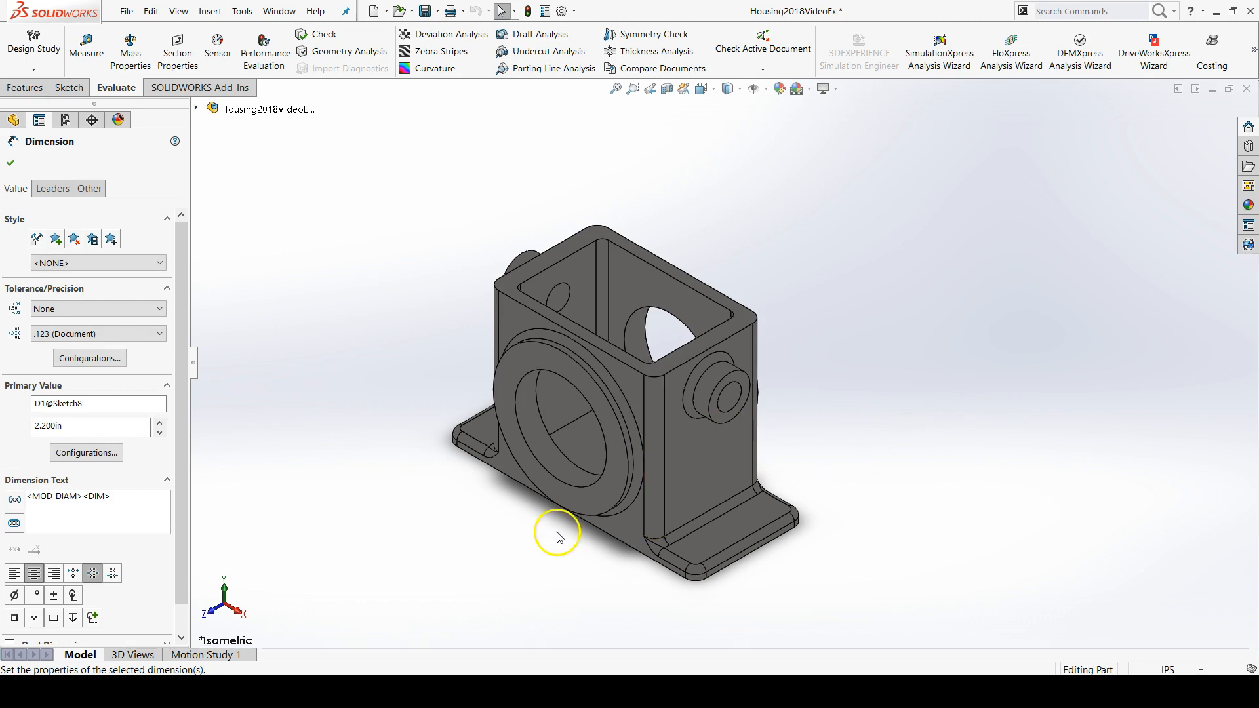
scroll(557, 536, down, 1)
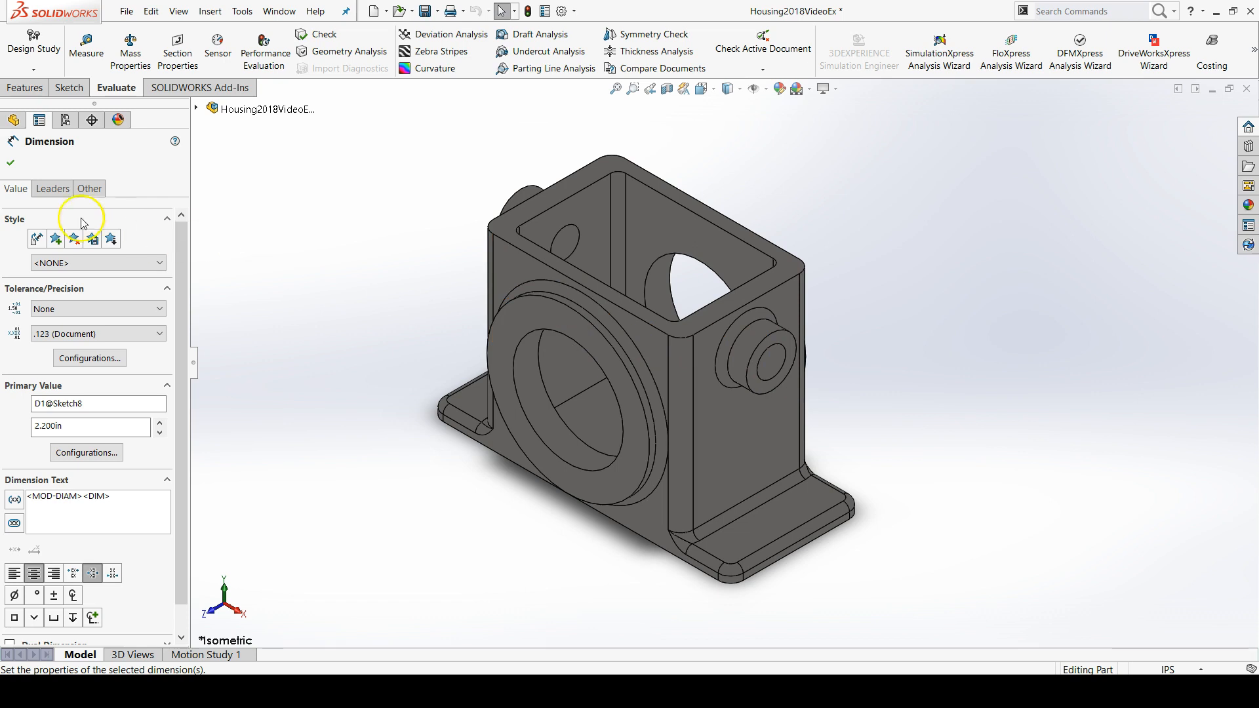
click(9, 163)
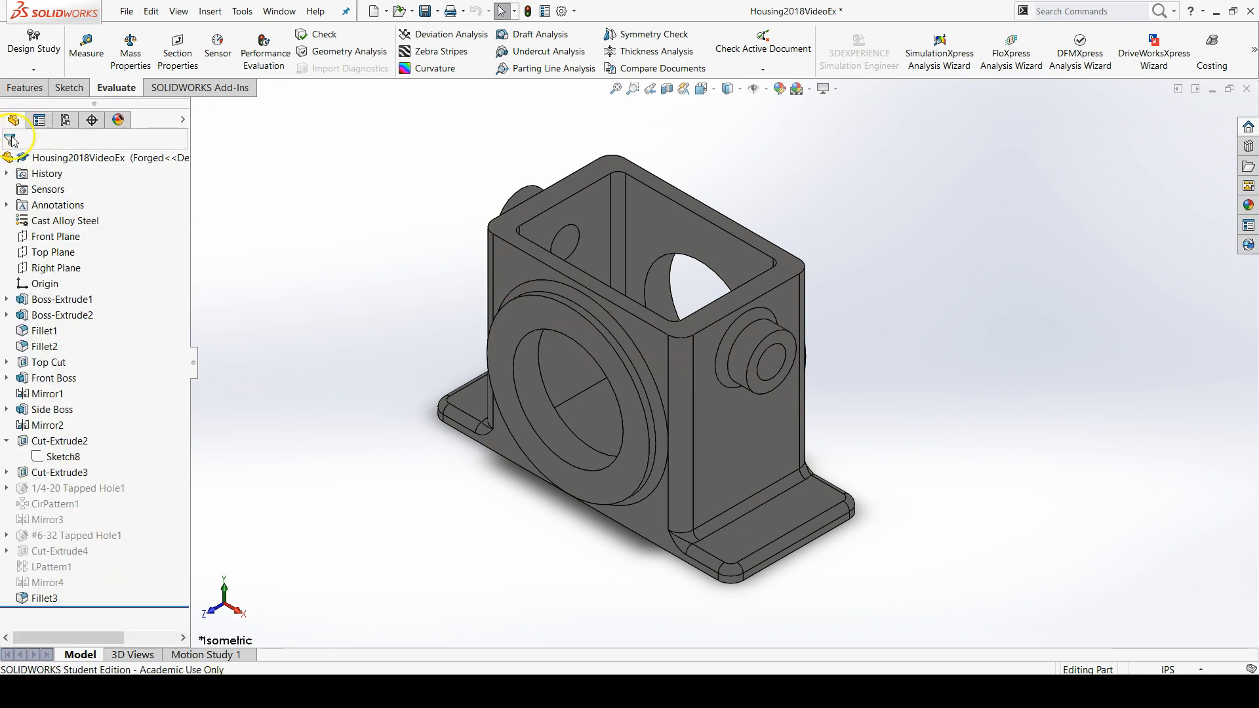
Step: Set the side boss hole diameter of Cut-Extrude3 to 0.55 in, for this configuration only
click(72, 477)
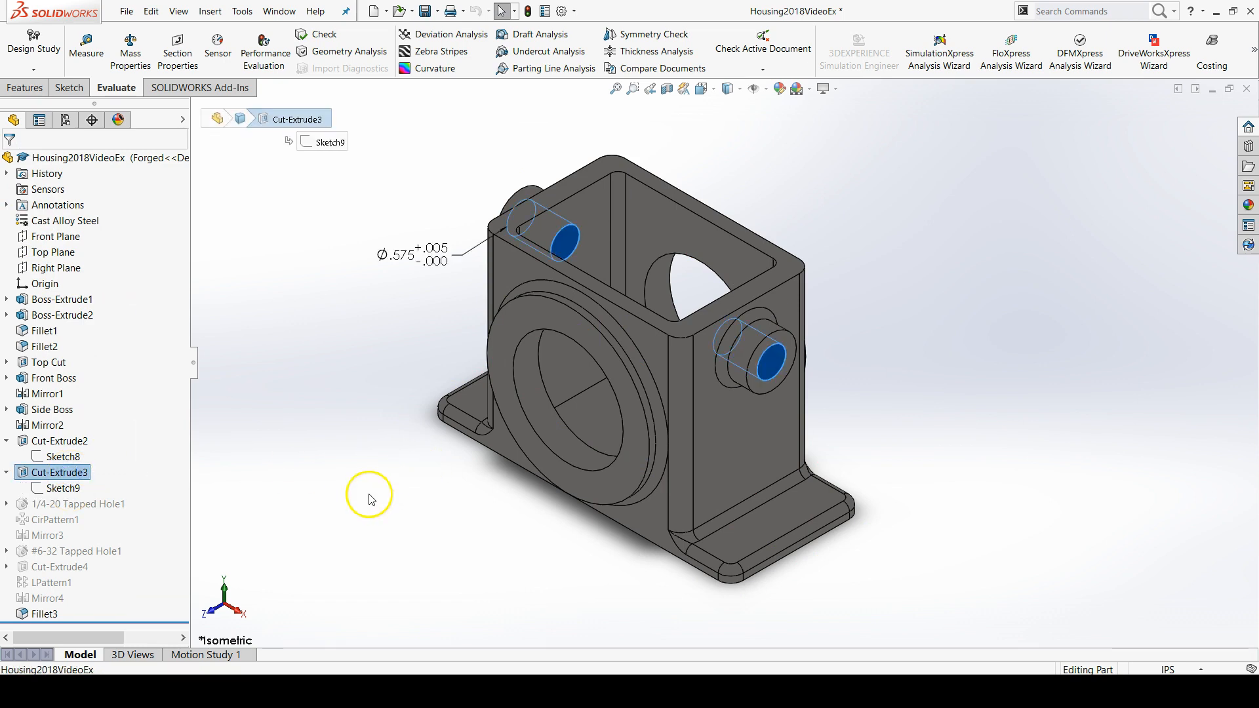
click(411, 260)
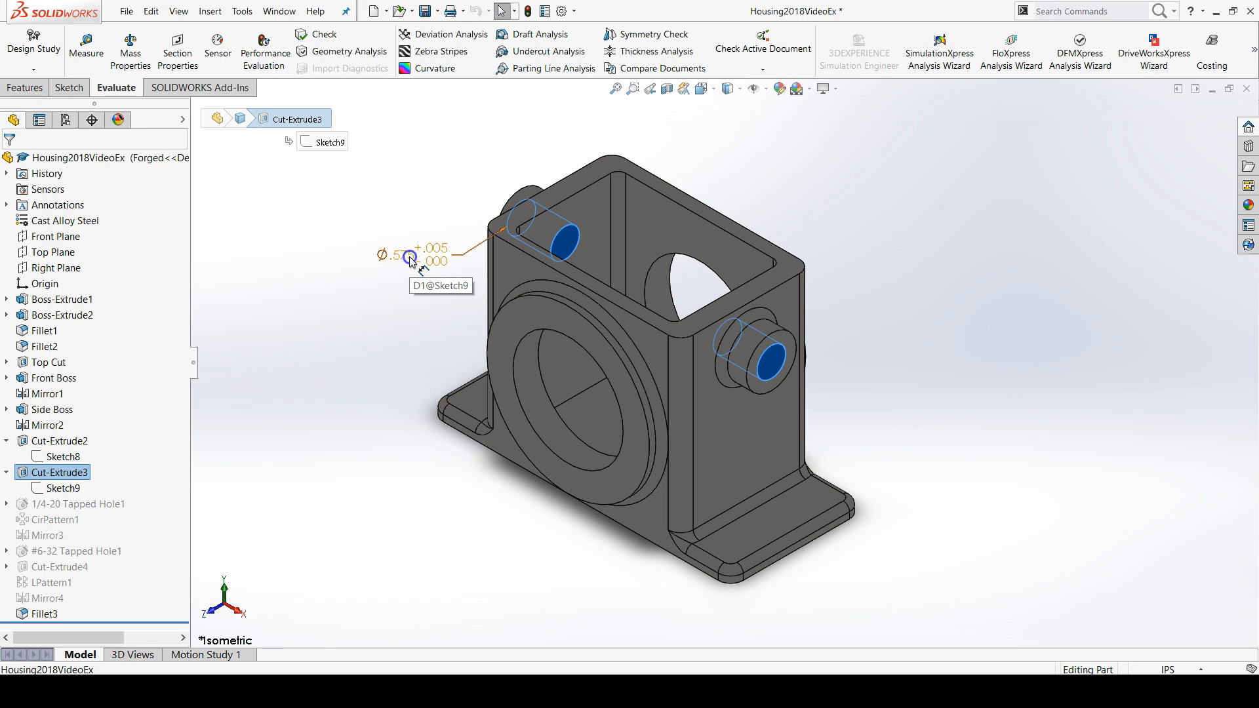
double_click(410, 261)
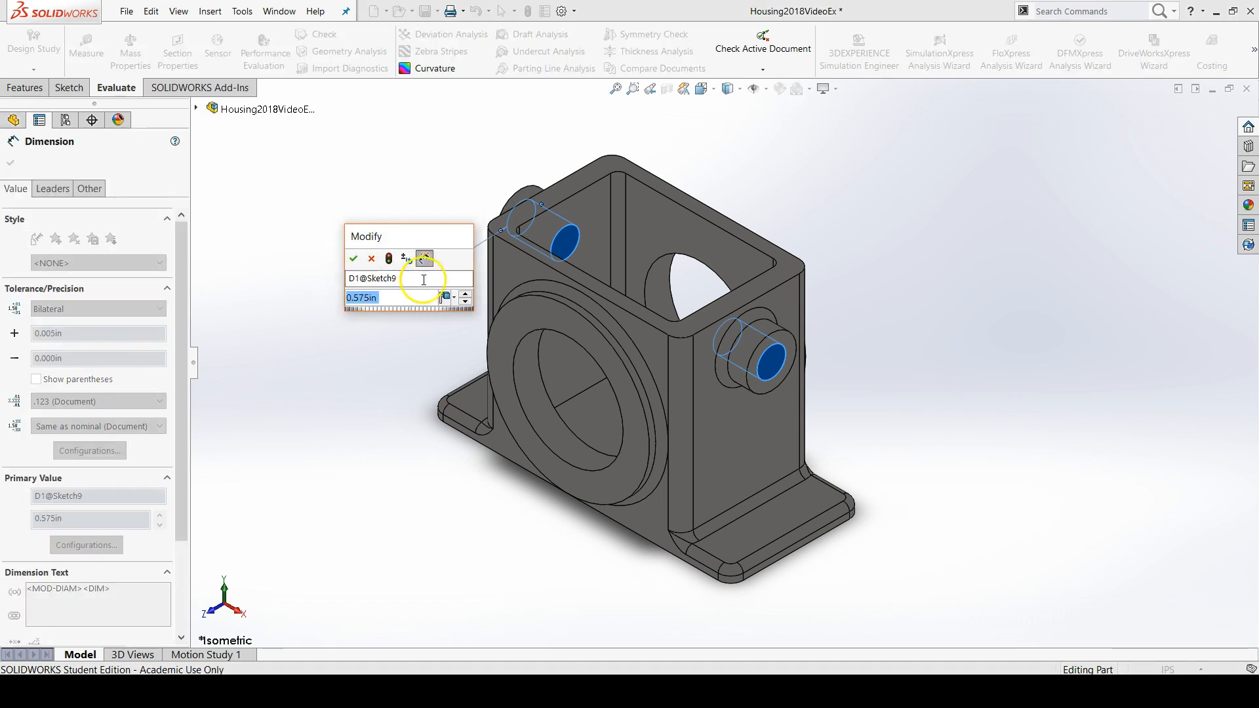
click(454, 299)
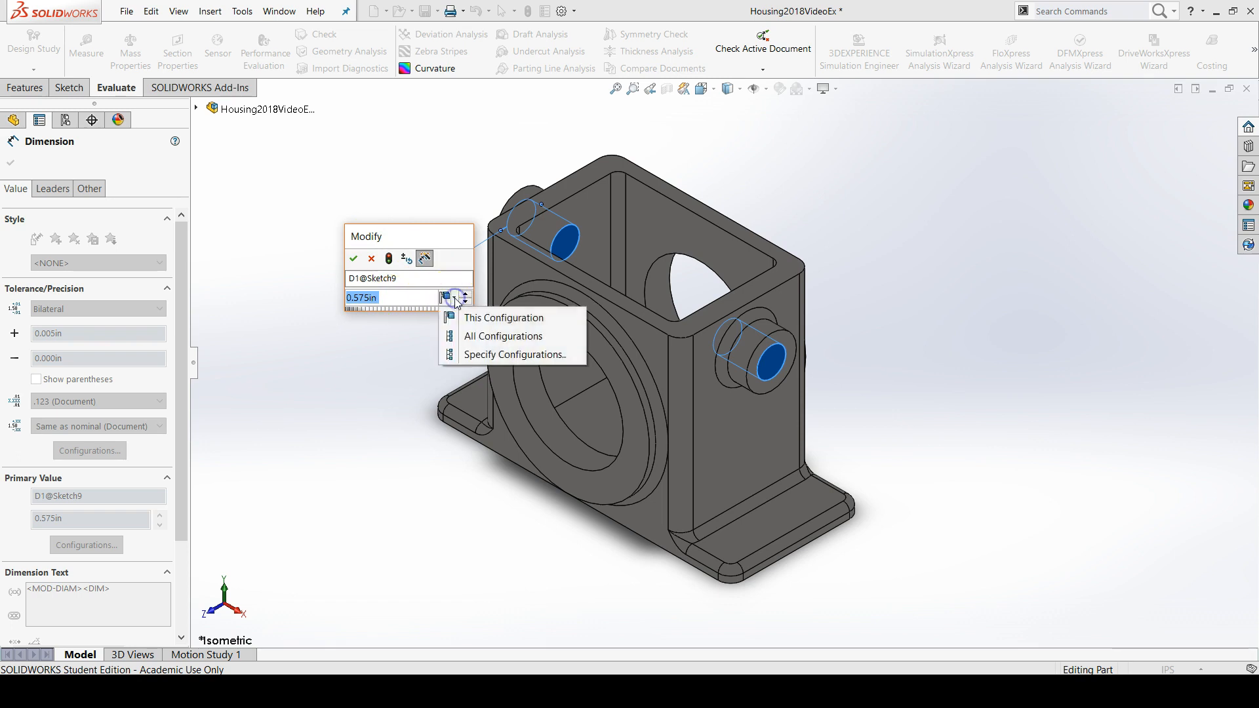
click(488, 335)
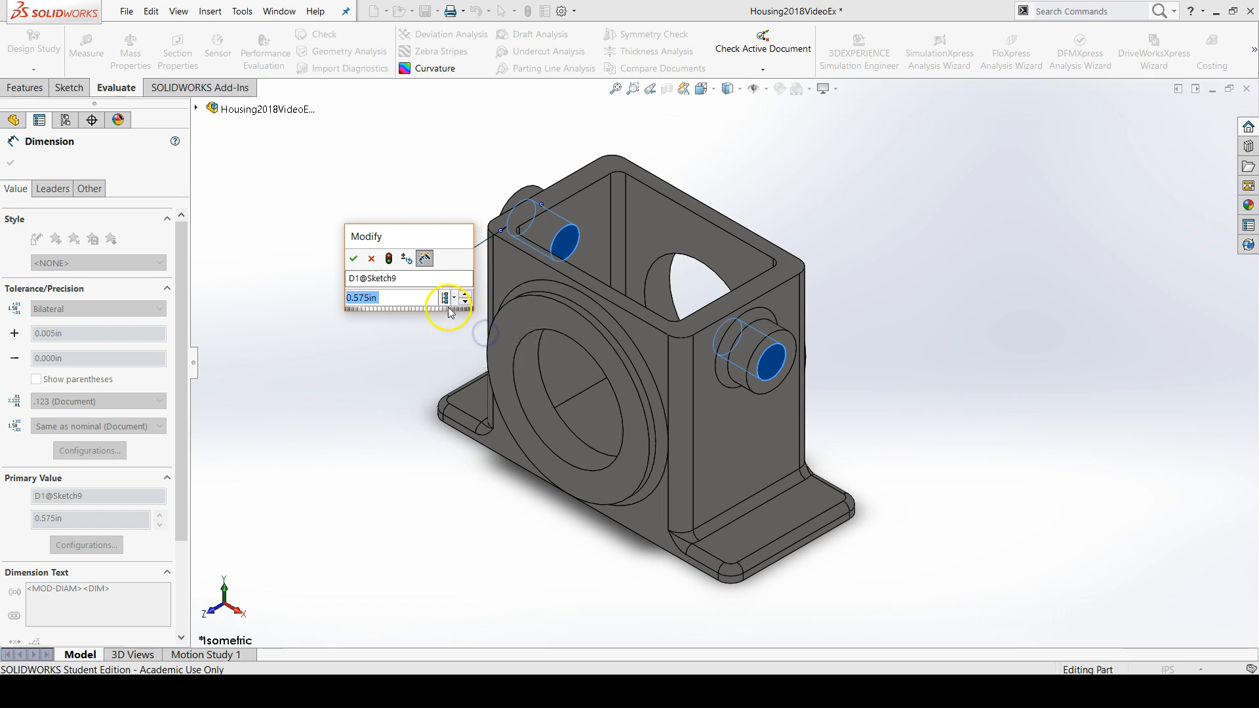
click(453, 298)
click(499, 320)
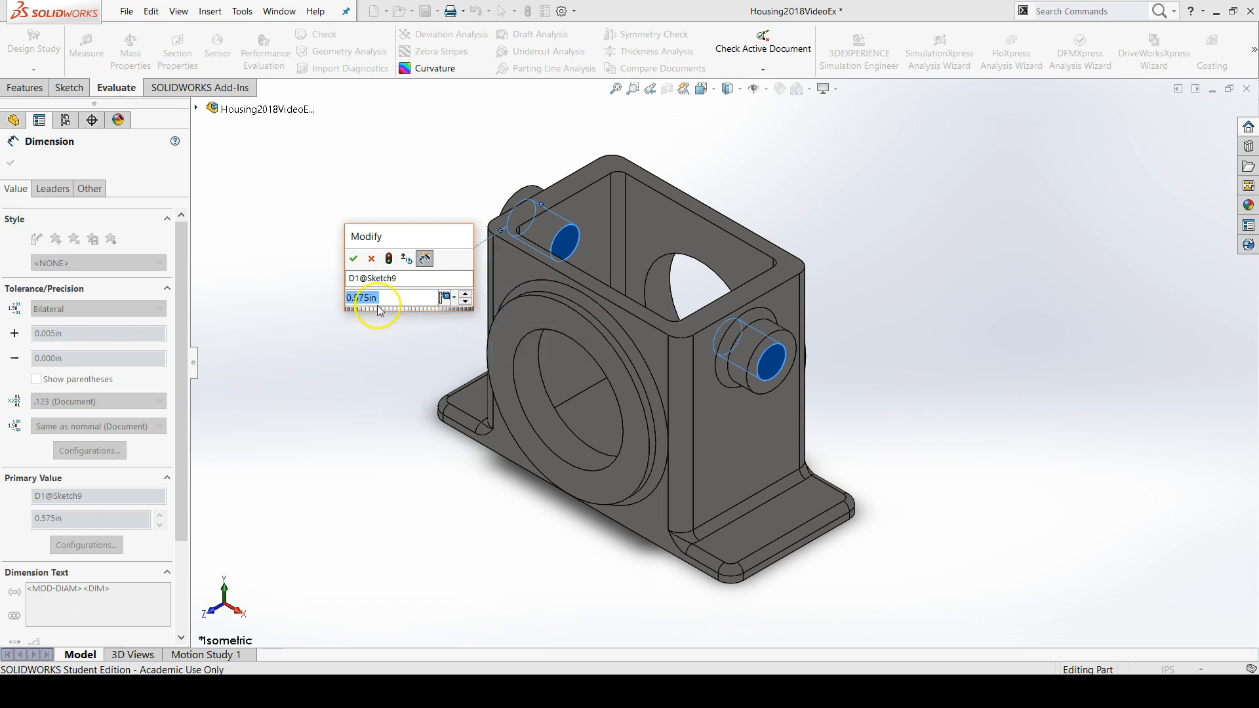
text(.55)
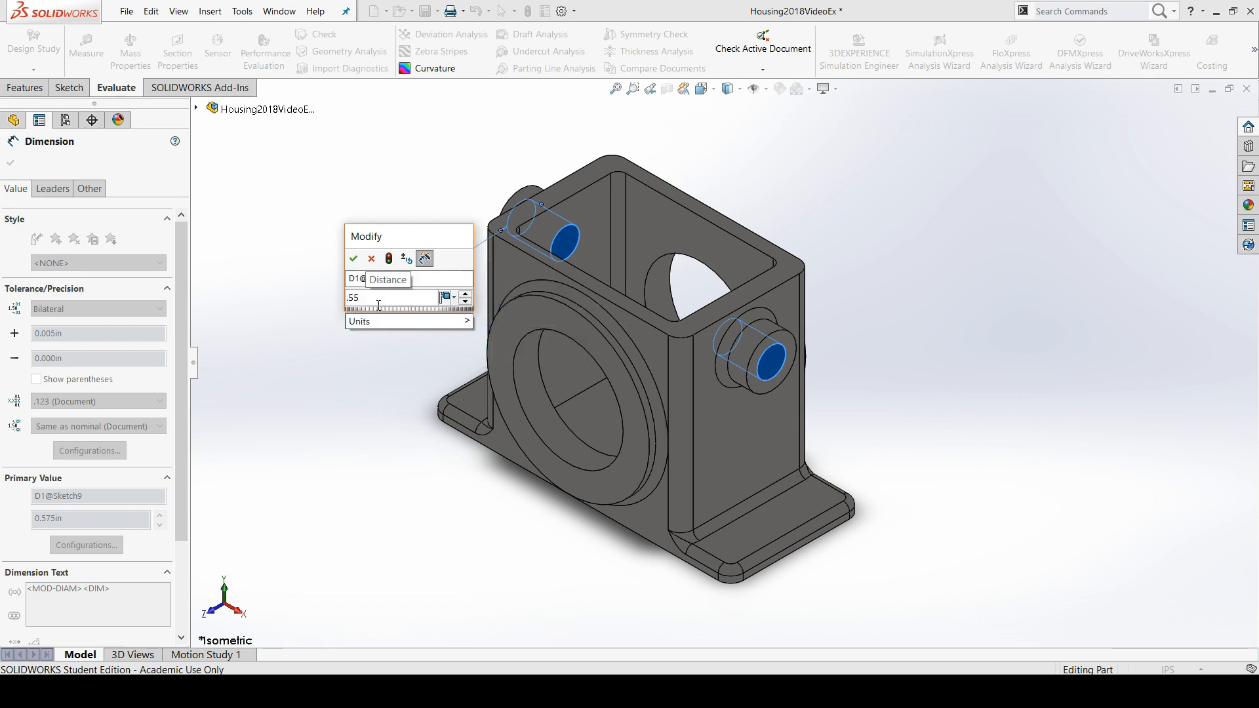
key(Return)
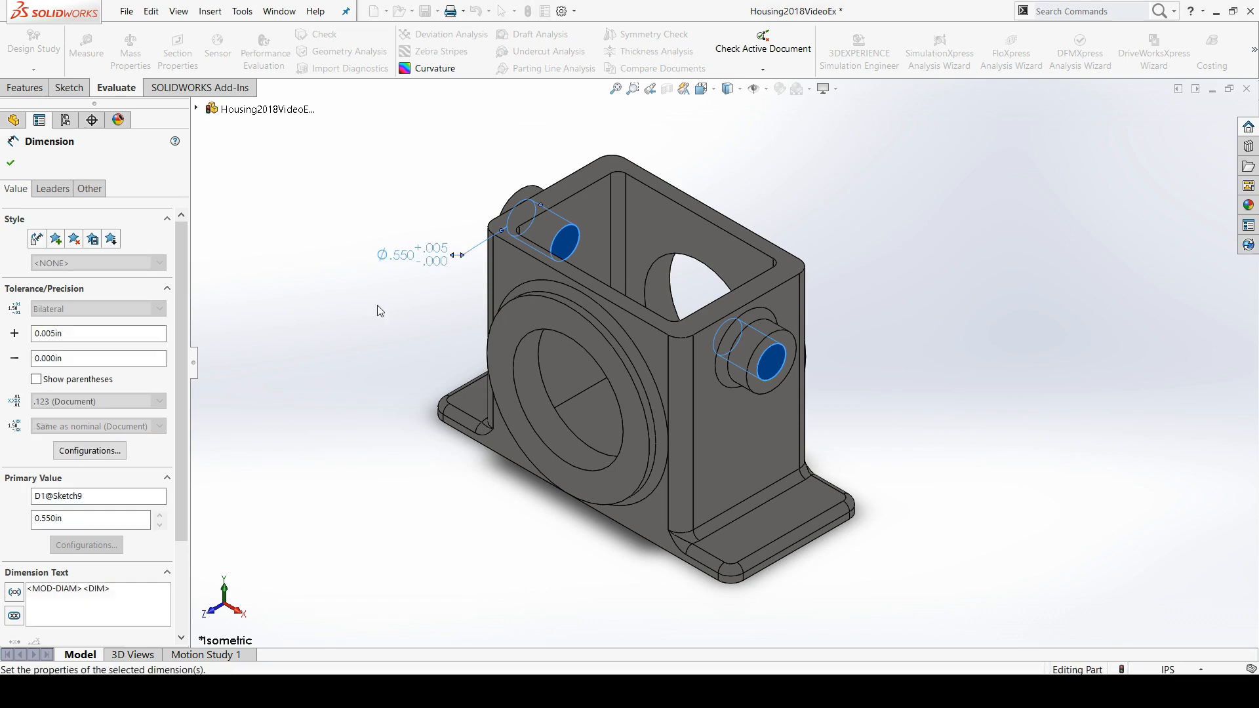
click(431, 351)
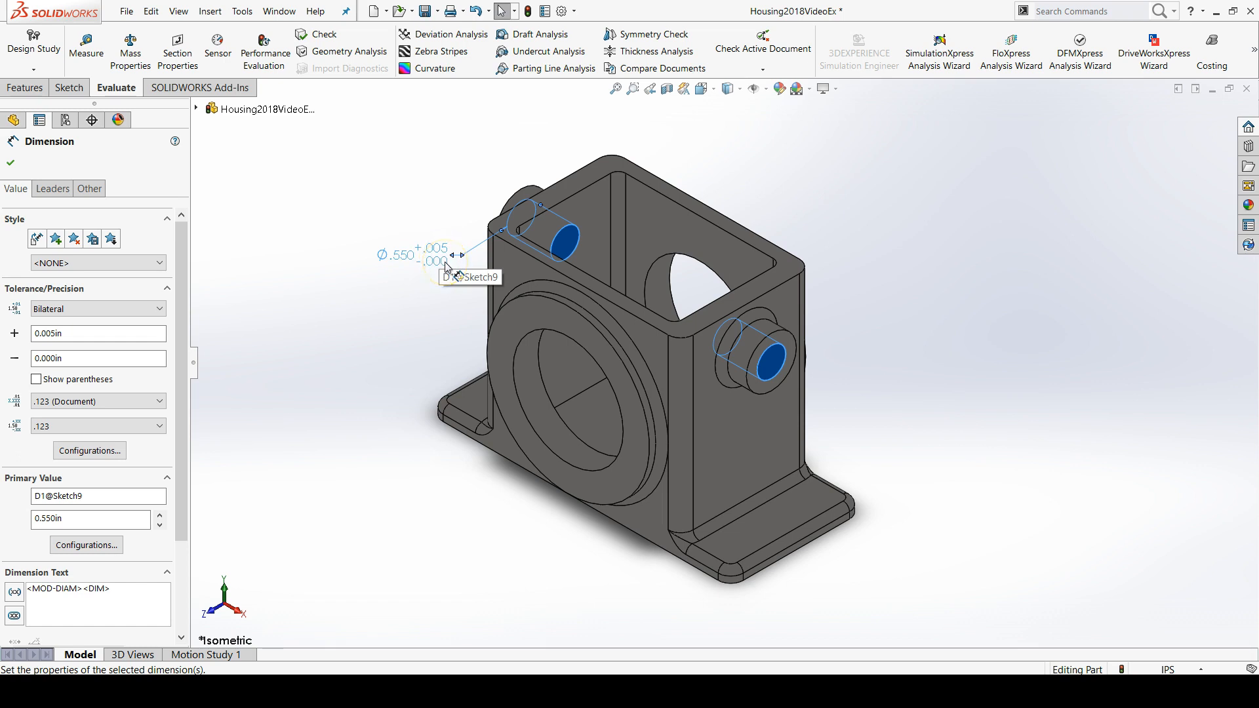
click(424, 314)
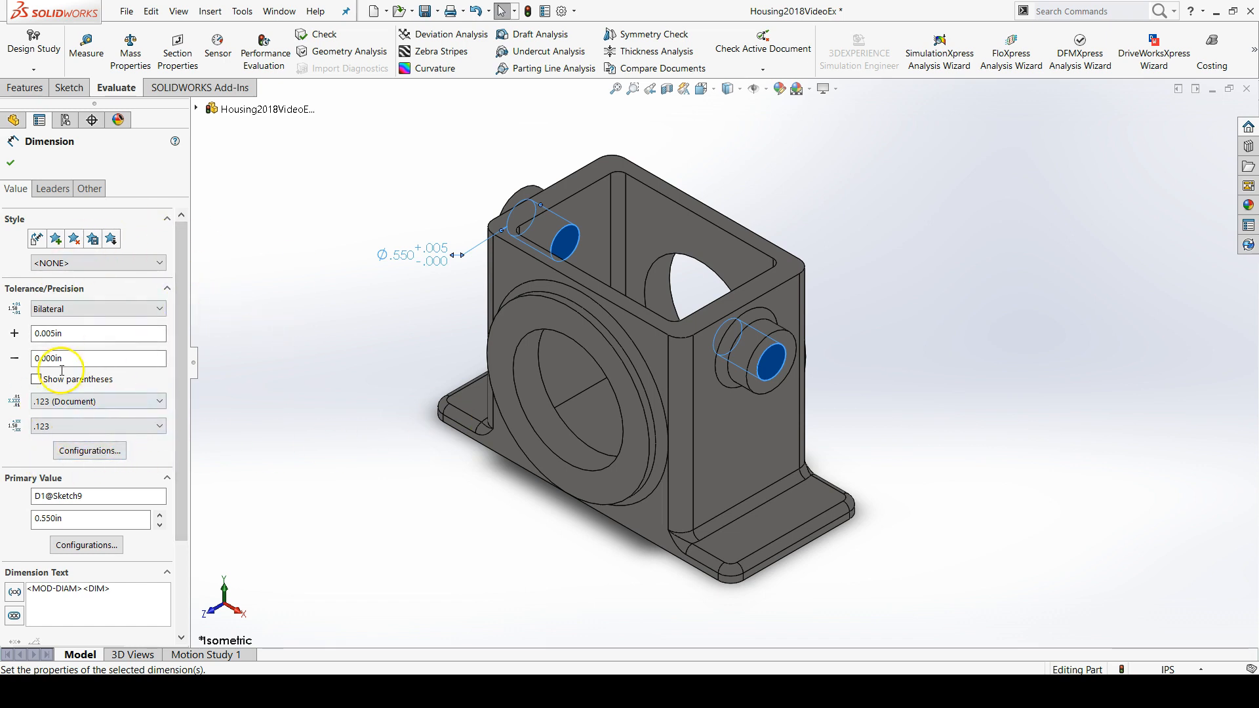
click(389, 369)
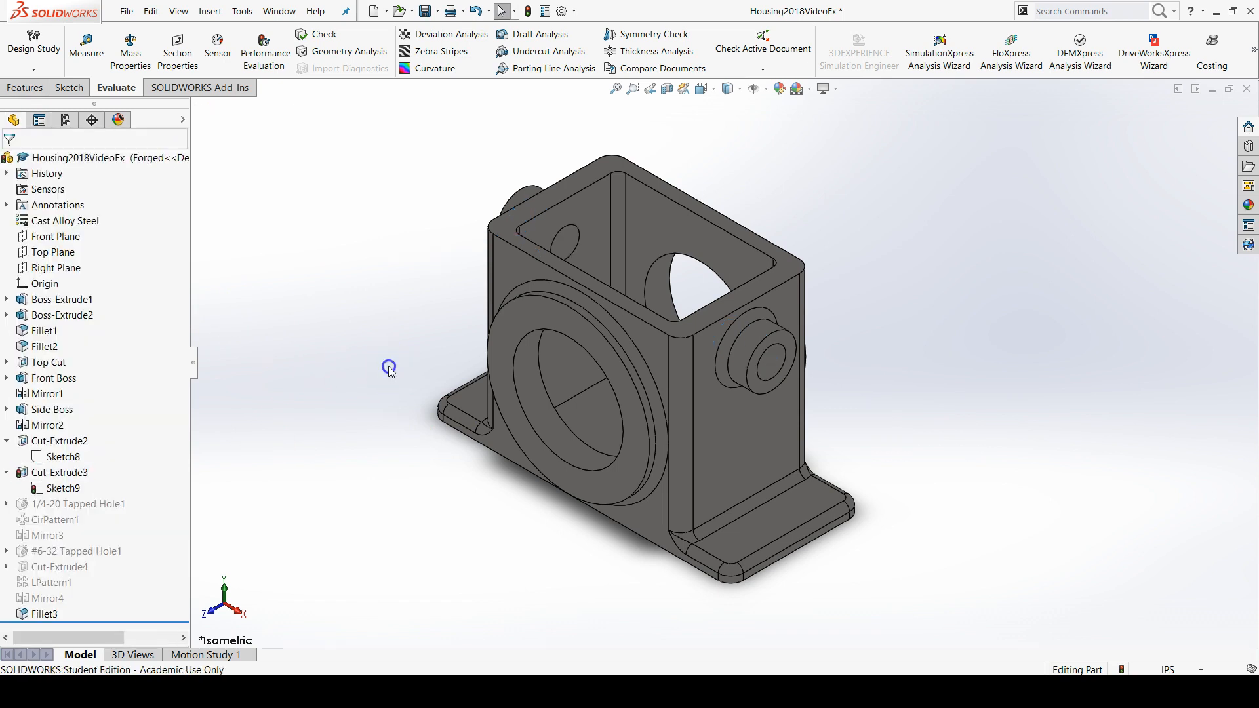
Step: Restrict the tolerance of the Cut-Extrude3 hole diameter to this configuration only
click(58, 473)
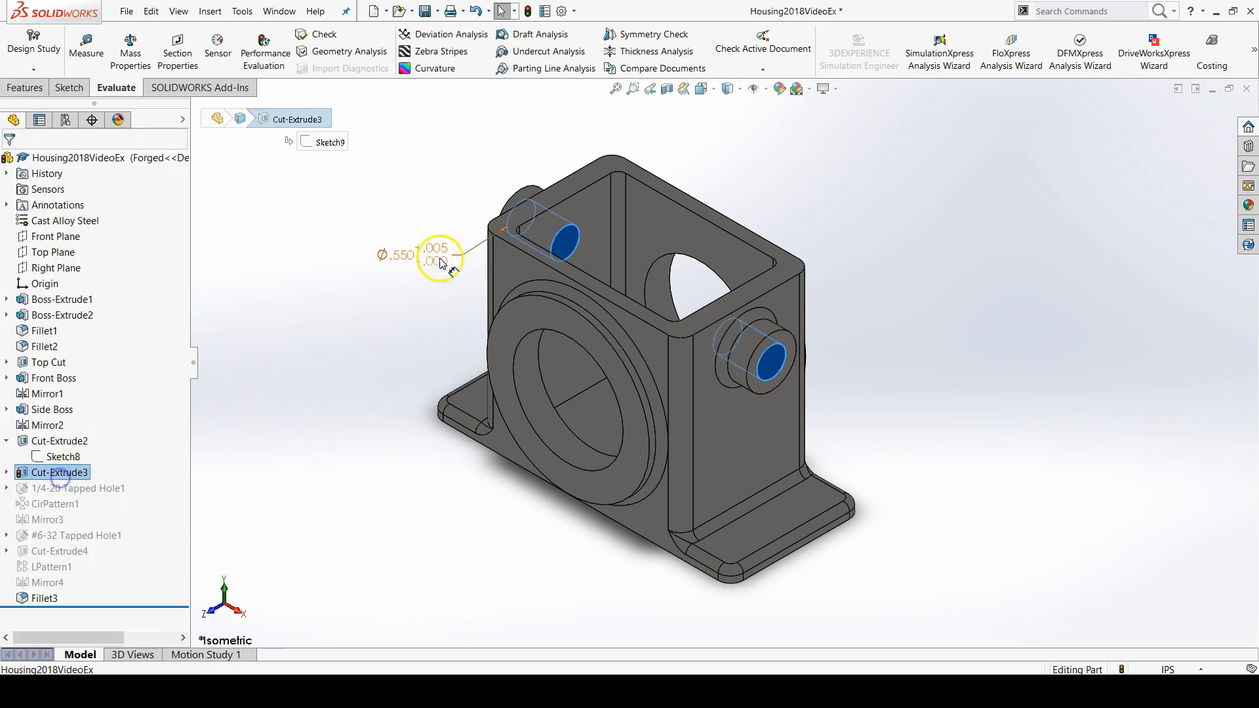
click(407, 257)
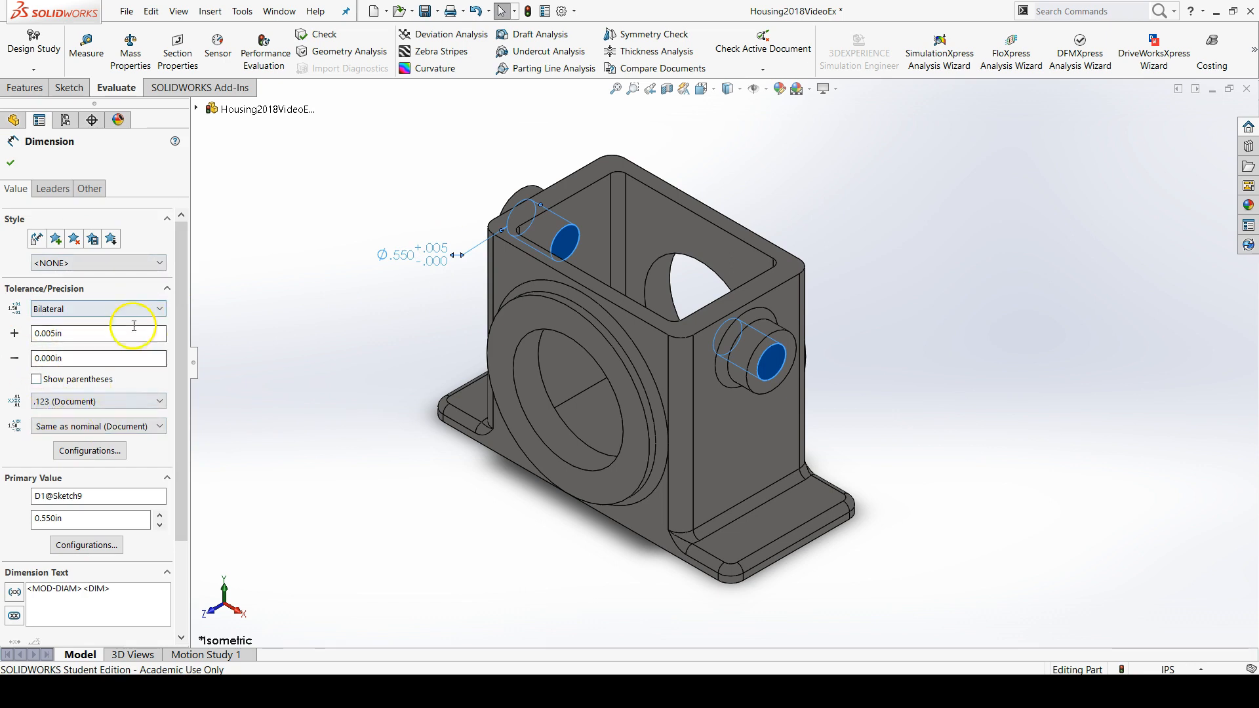
click(92, 452)
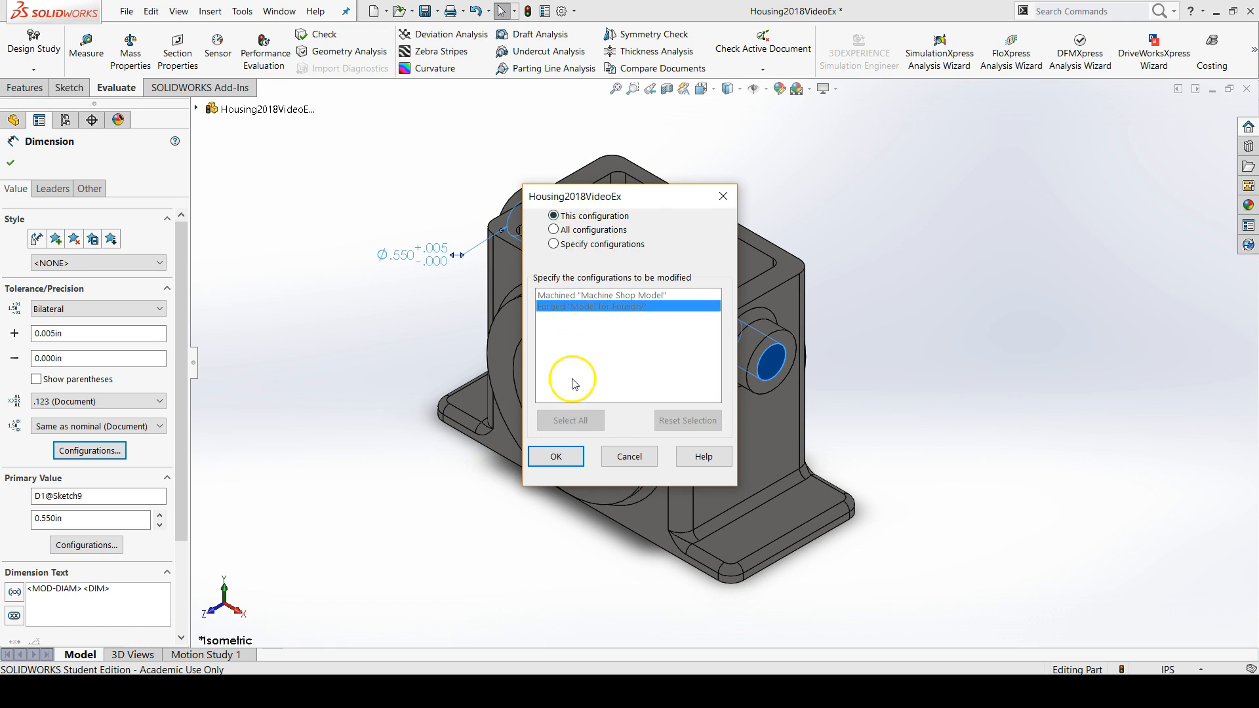
click(560, 455)
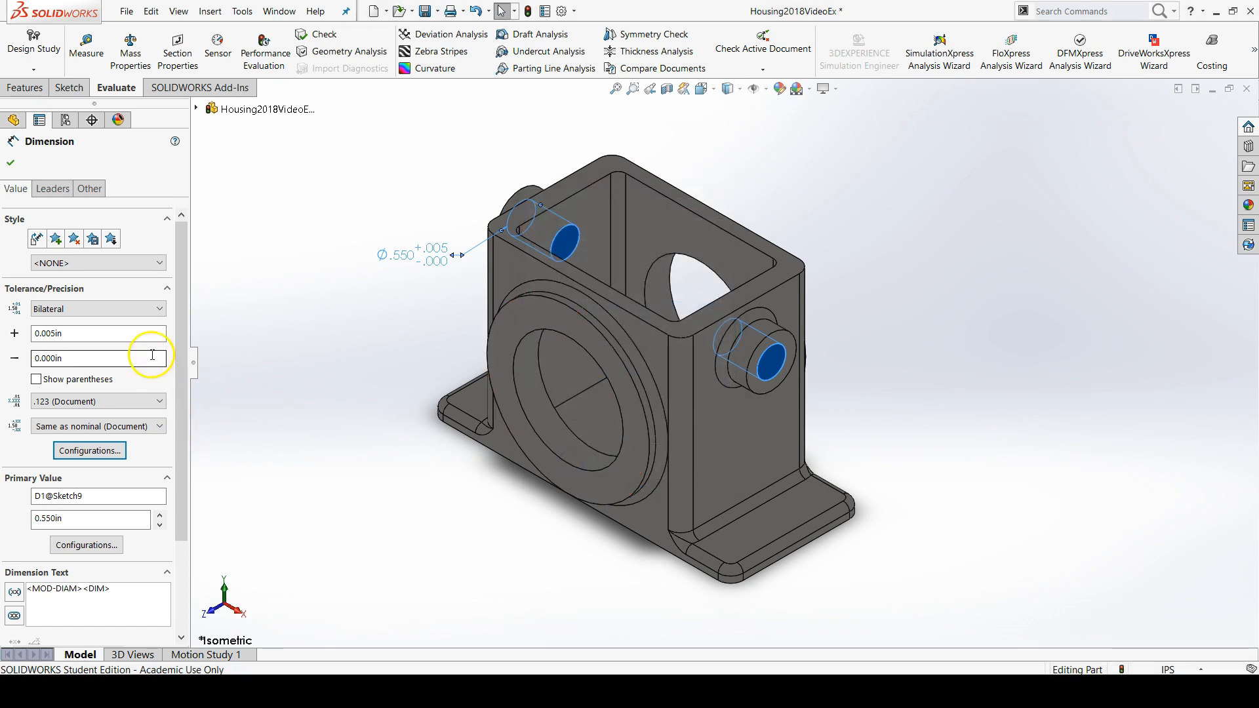
Step: Change the side hole diameter's tolerance type to Symmetric with a value of 0.020 in
click(123, 309)
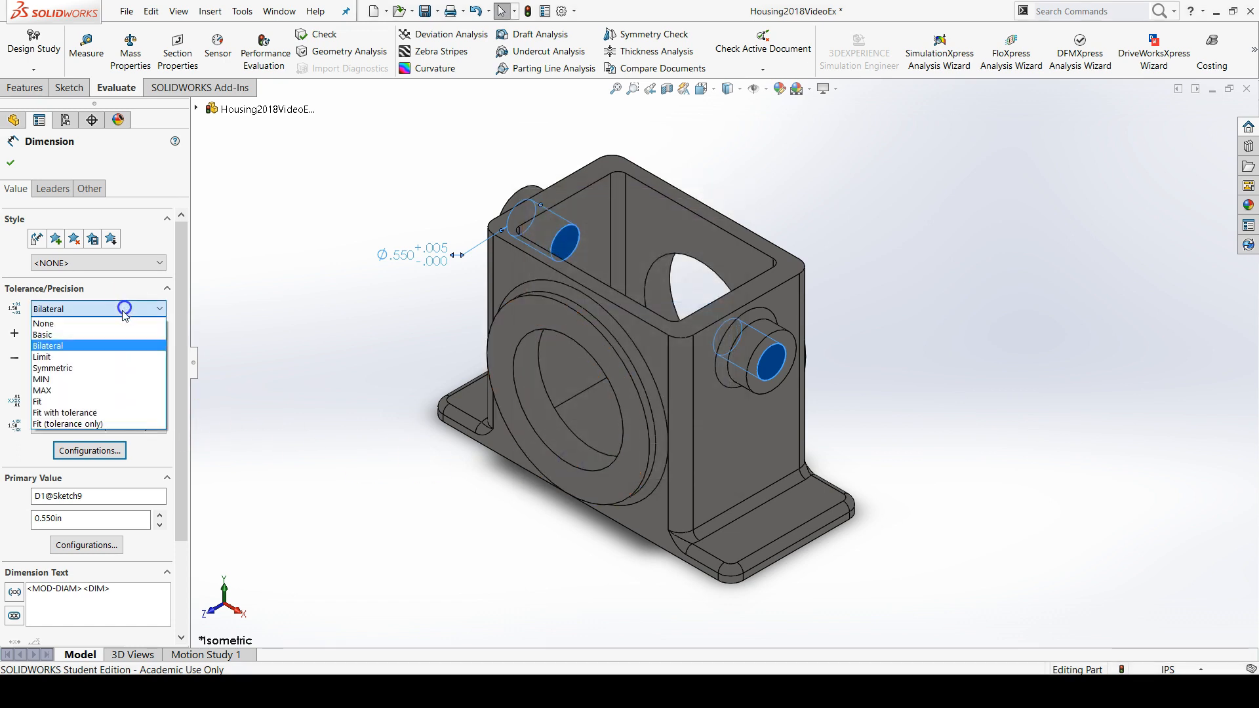
click(88, 369)
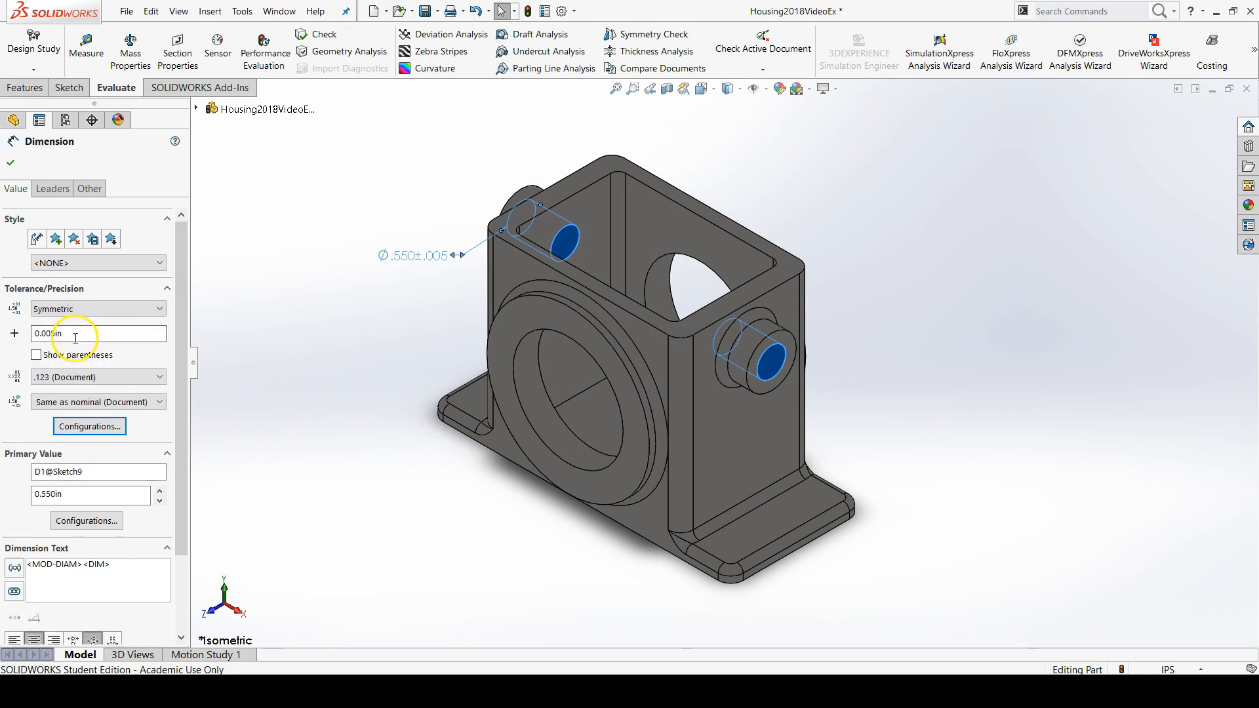
drag(66, 333, 18, 332)
text(.020)
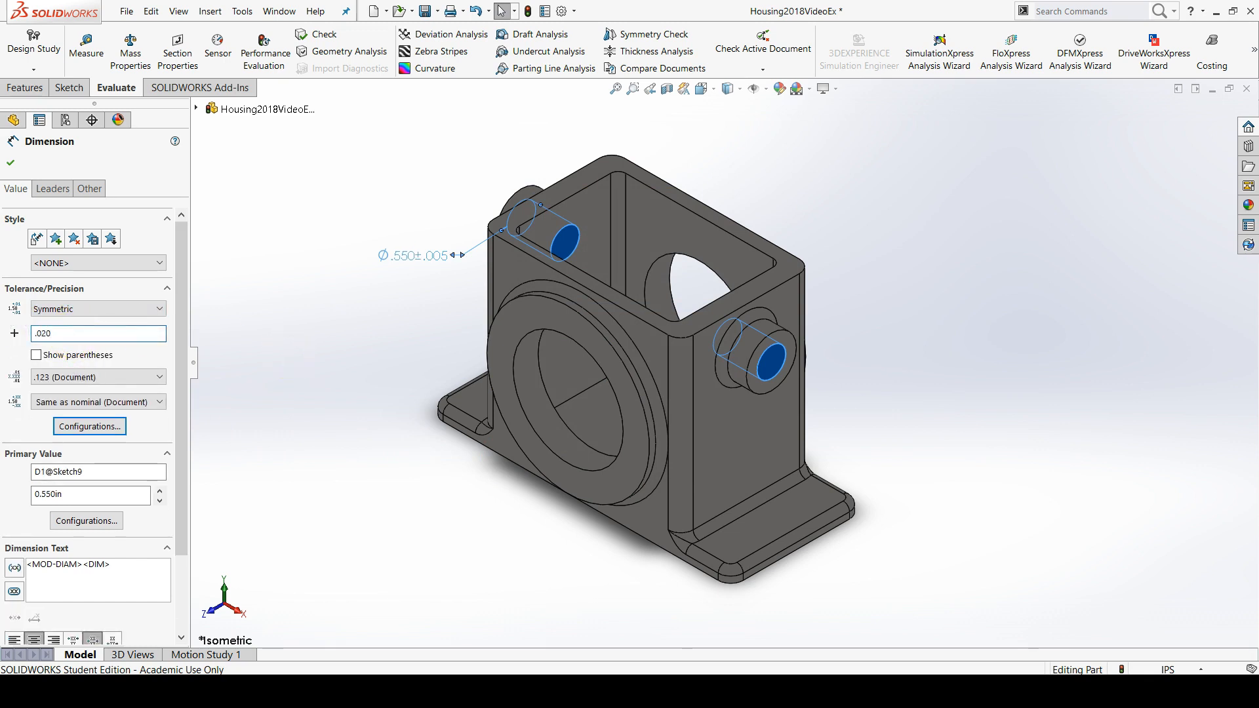
key(Return)
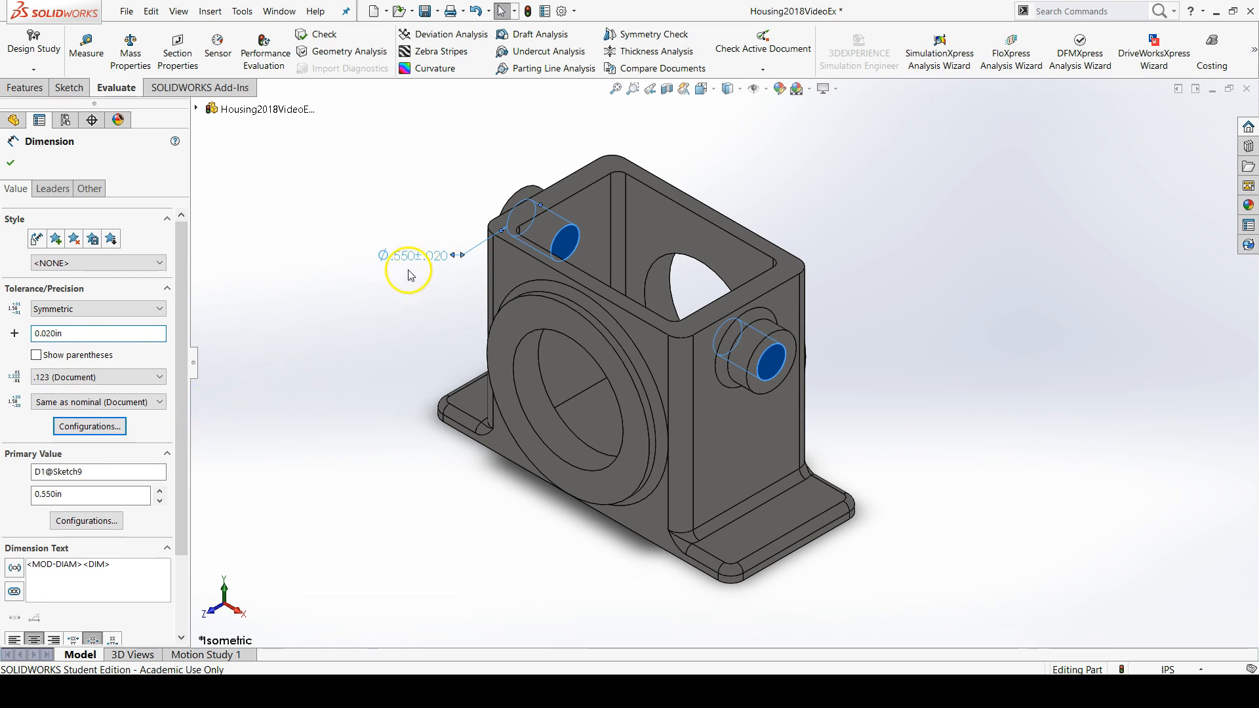
Step: Accept the side hole's tolerance settings and redisplay the Cut-Extrude3 diameter dimension to check it
click(12, 164)
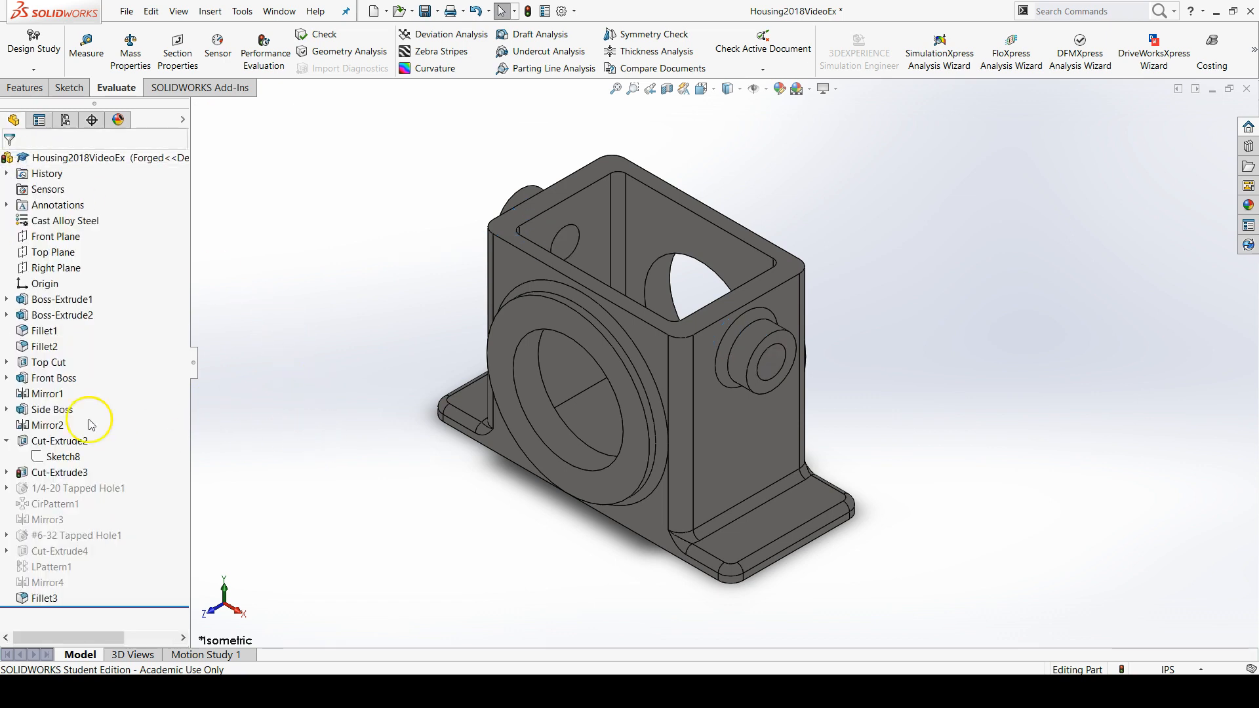
click(59, 472)
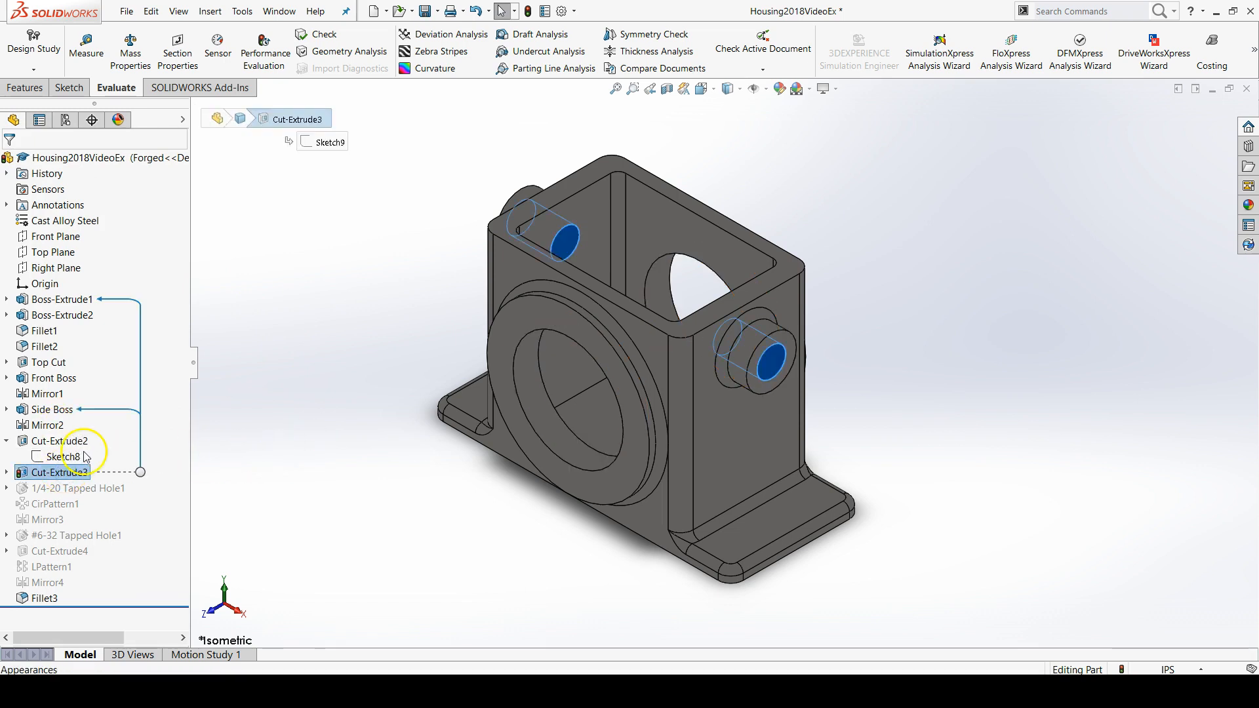
double_click(71, 476)
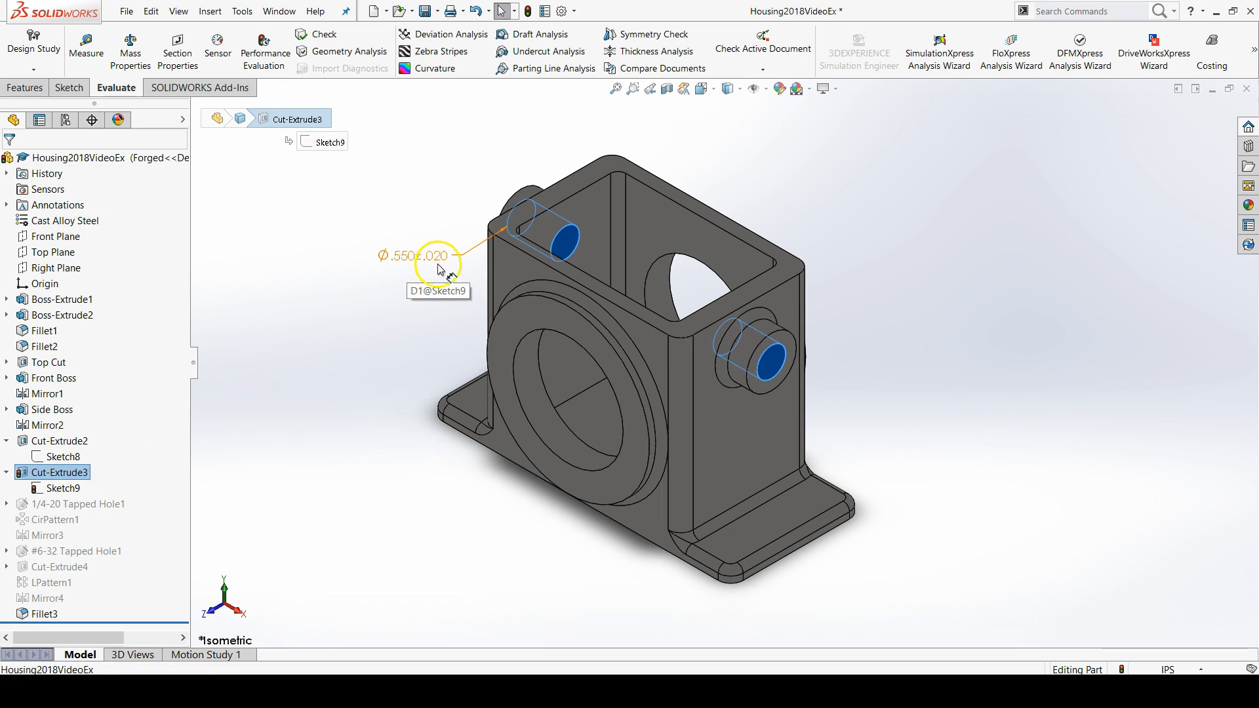
click(385, 321)
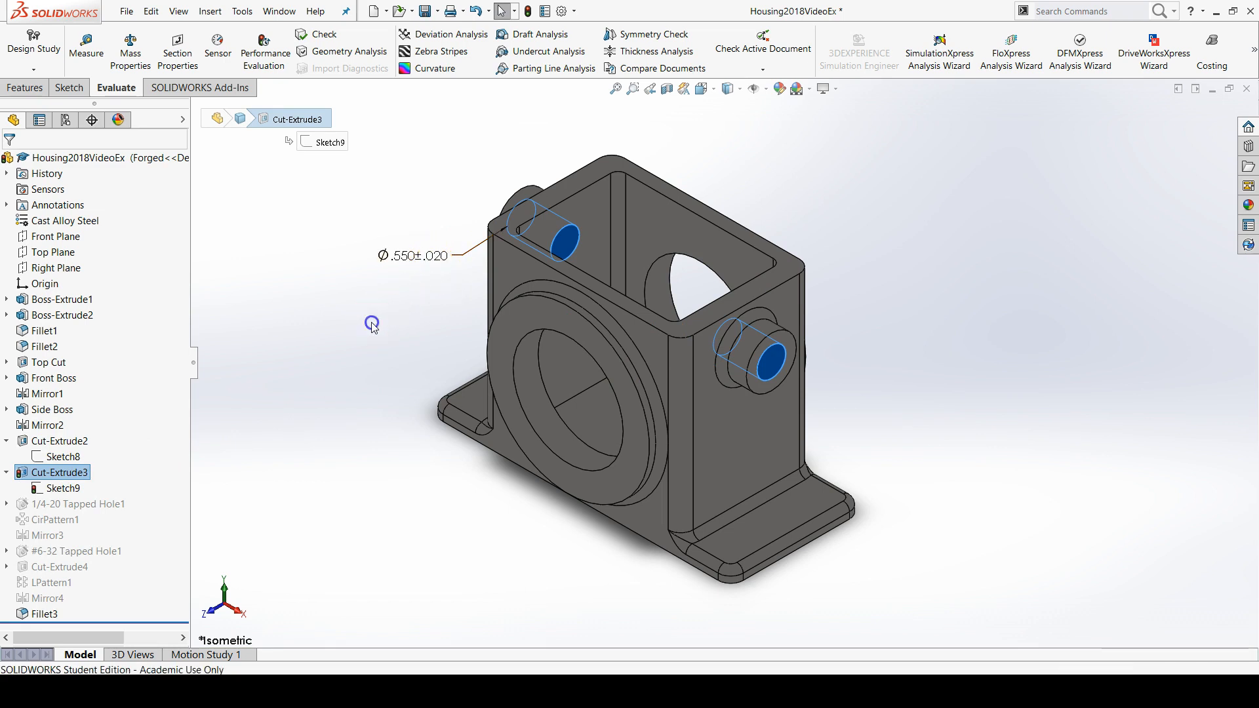
Step: Activate the Machined configuration and check the large bore's diameter in Cut-Extrude2
click(66, 120)
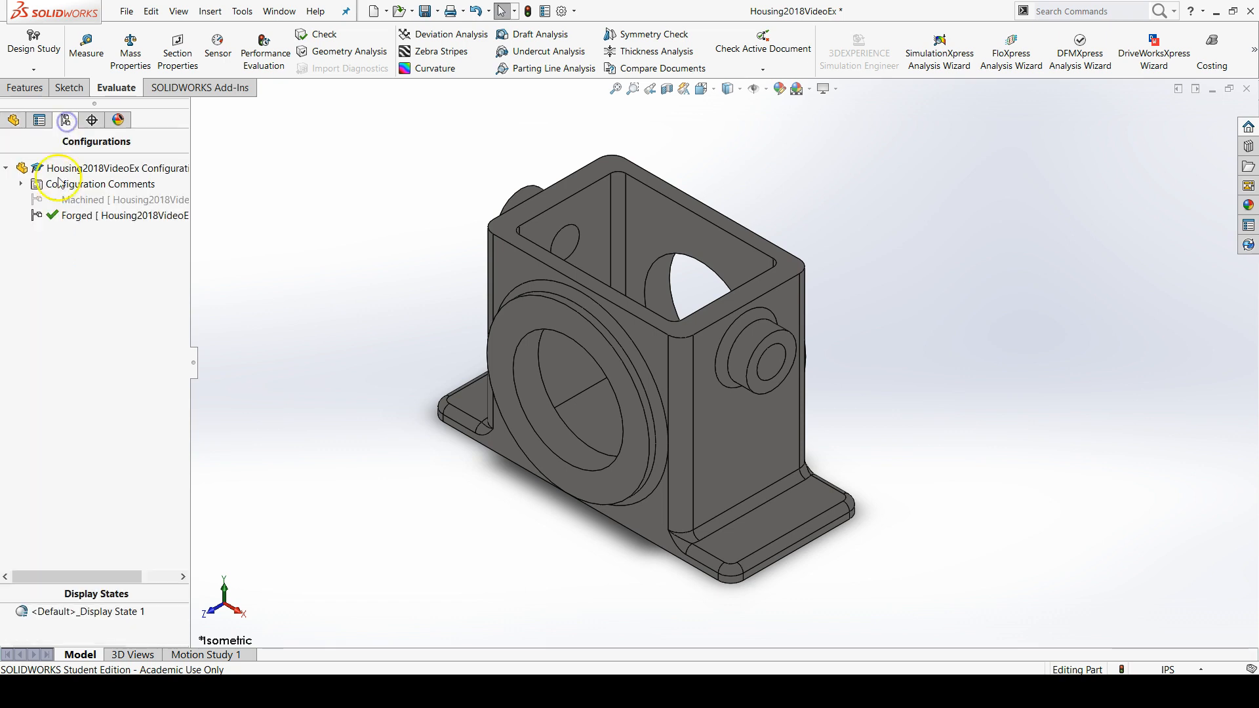
double_click(92, 204)
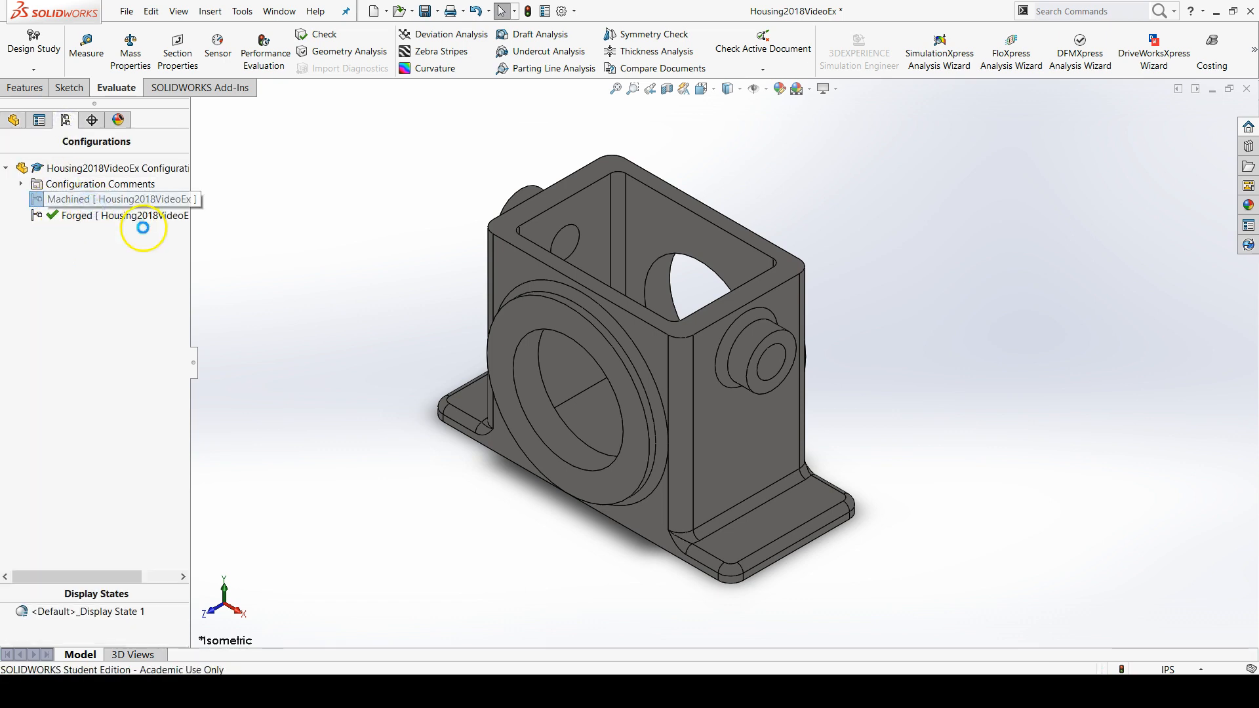
click(13, 119)
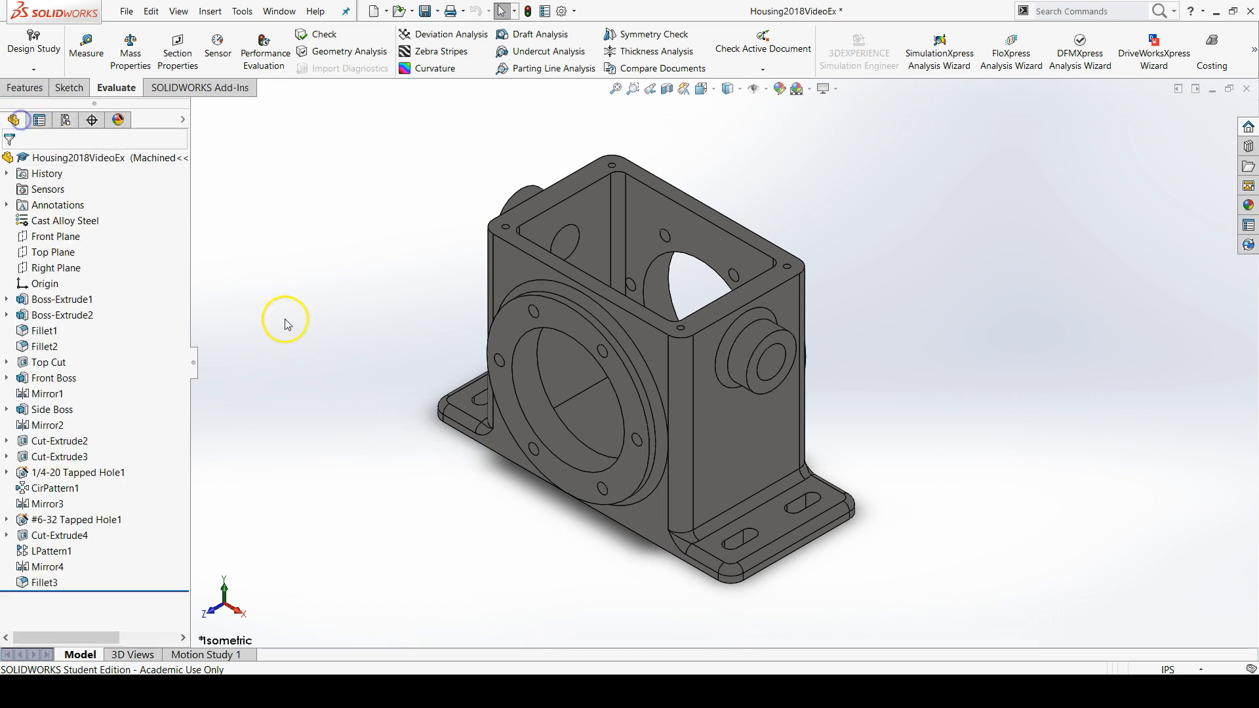
click(72, 445)
mouse_move(236, 432)
middle_down()
mouse_move(607, 309)
mouse_move(696, 191)
middle_up()
drag(604, 176, 624, 181)
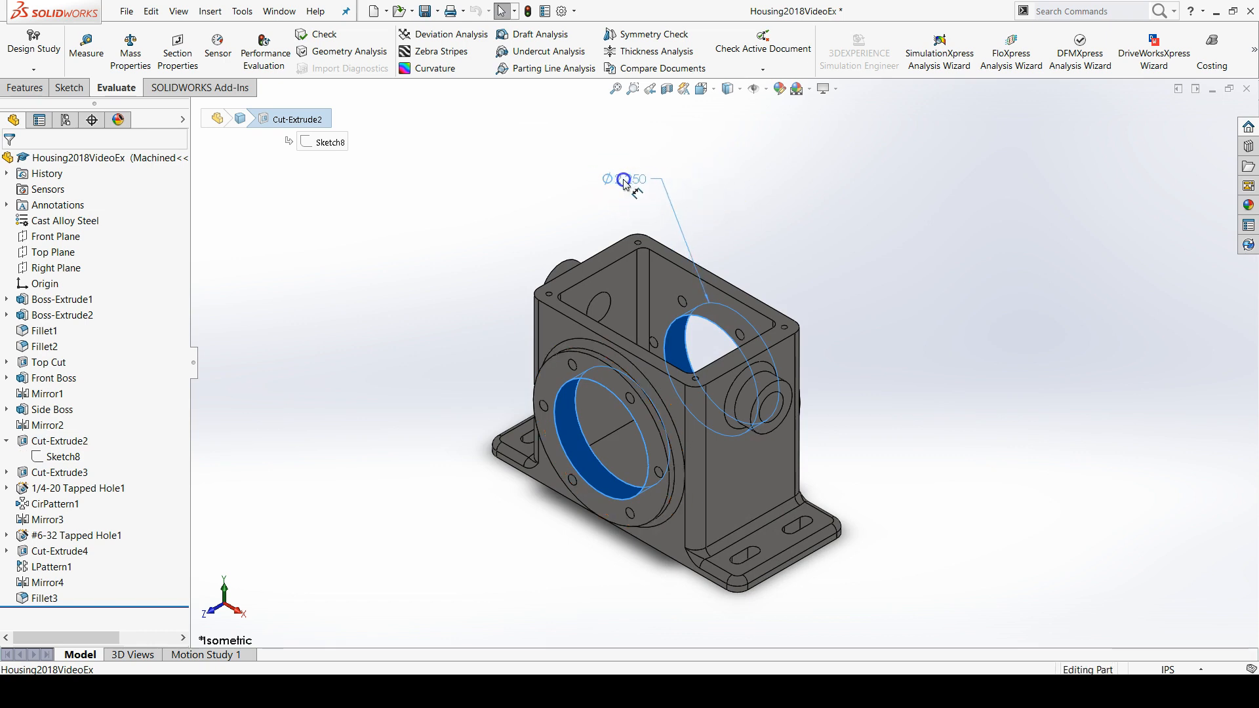
click(456, 281)
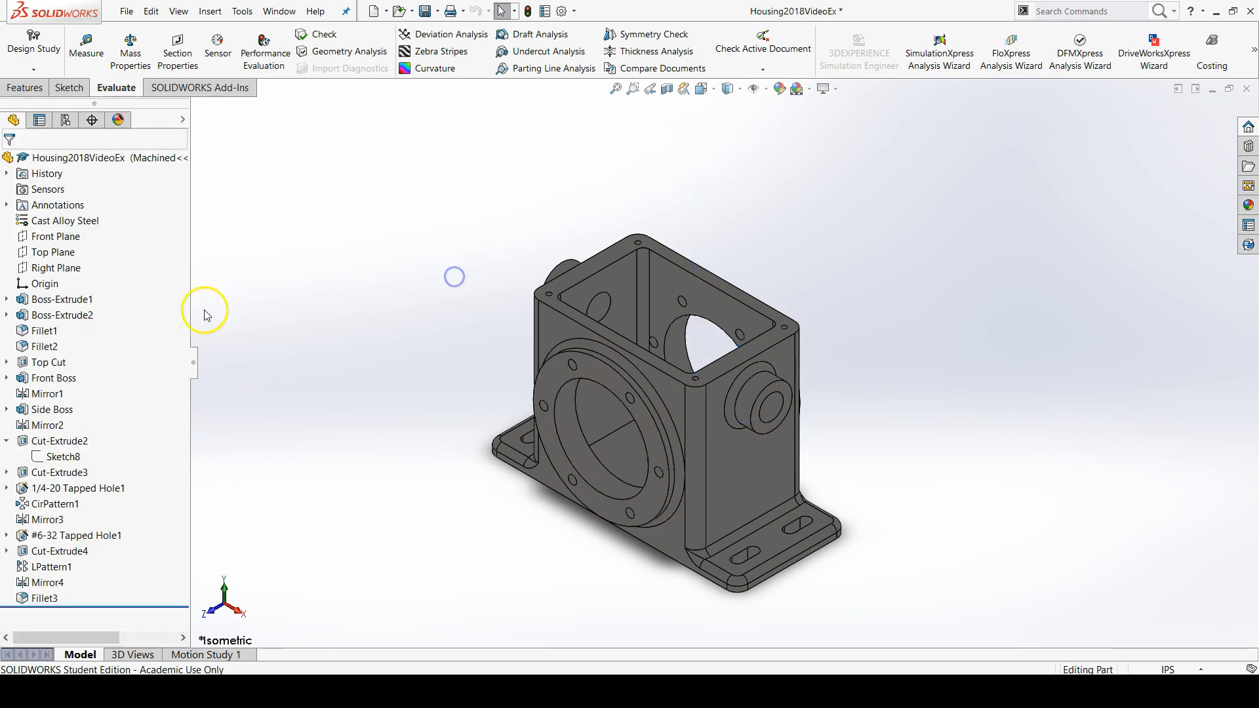
Step: Check the side hole's diameter and tolerance in Cut-Extrude3 for the Machined configuration
click(67, 473)
scroll(506, 318, down, 3)
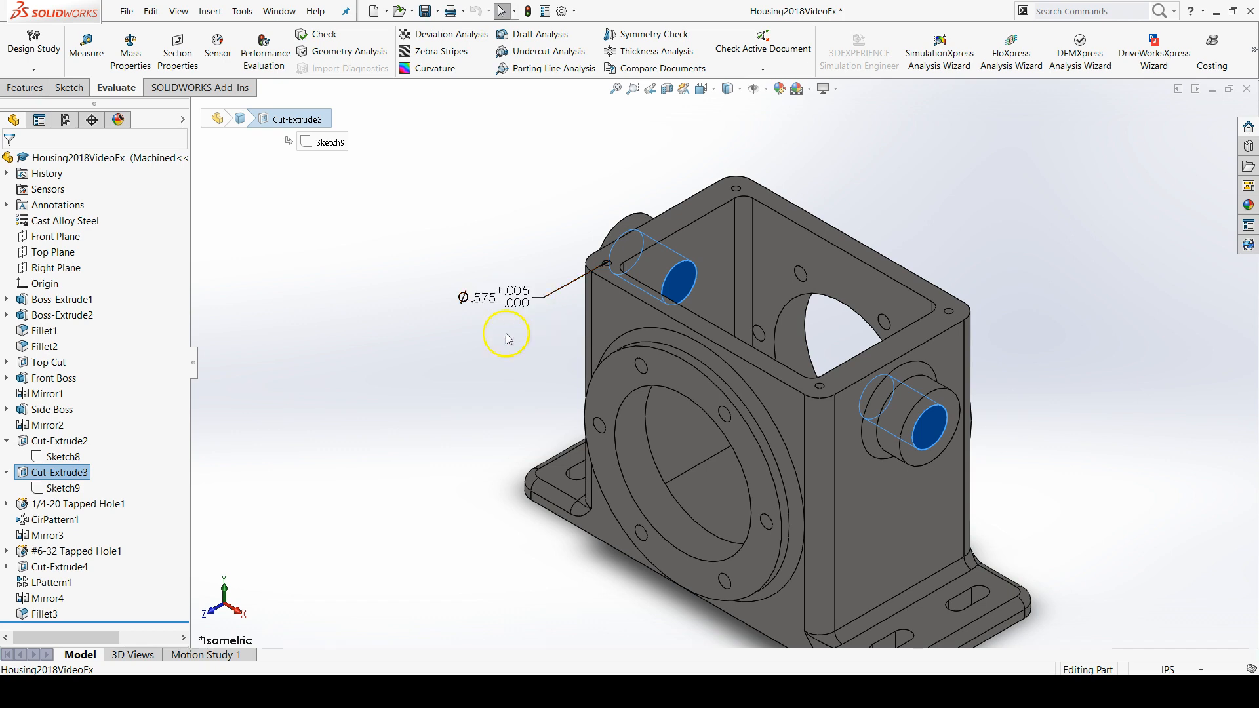
click(437, 394)
Step: Reactivate the Forged configuration and check the large bore's diameter in Cut-Extrude2
click(65, 119)
click(91, 215)
double_click(92, 215)
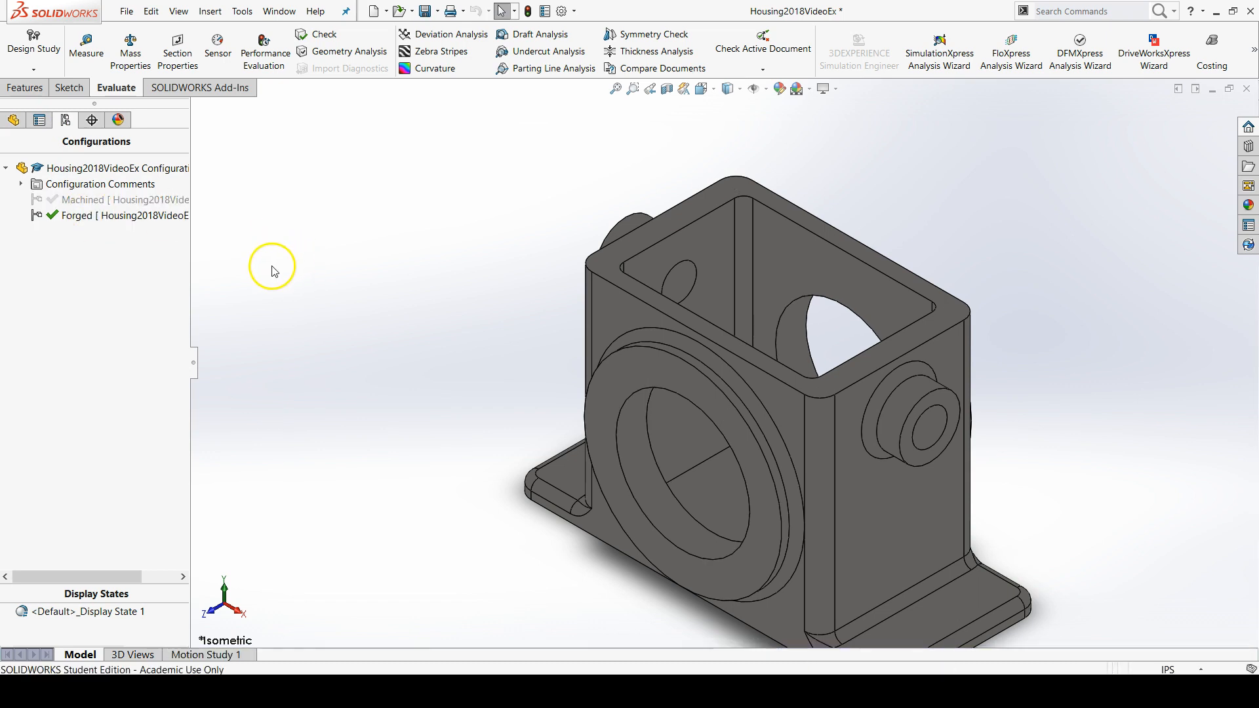
click(13, 119)
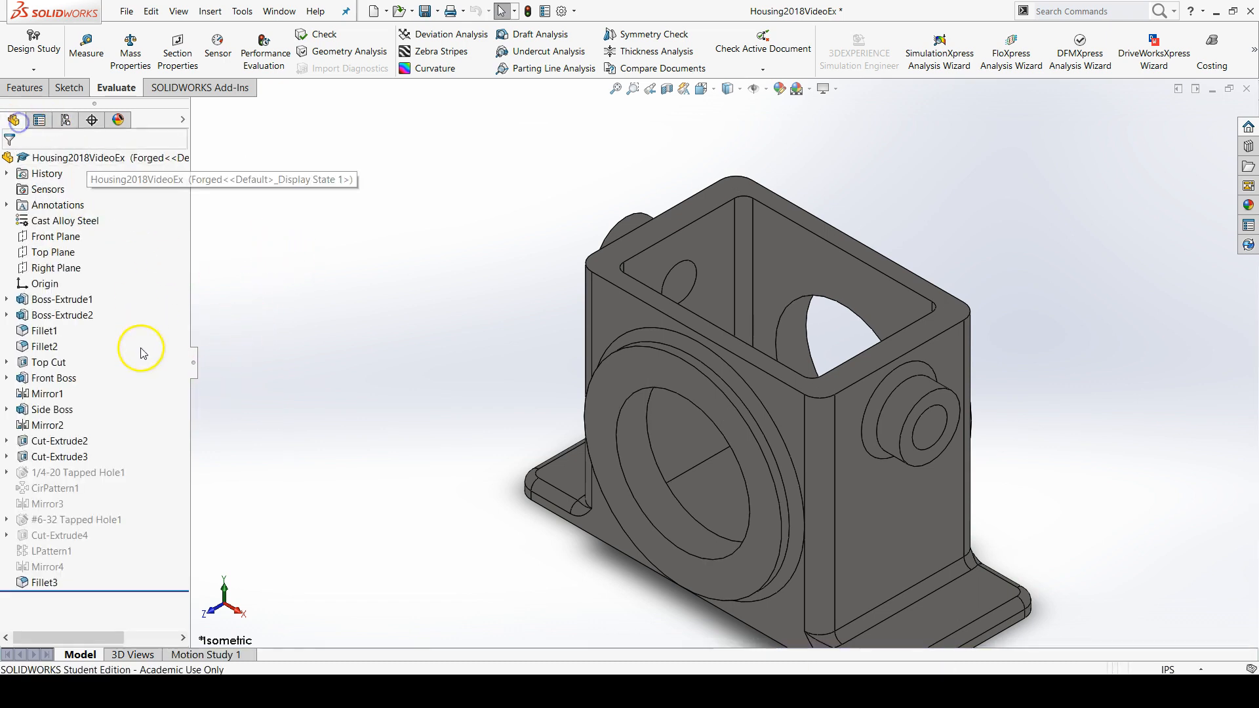
click(84, 441)
scroll(718, 362, up, 3)
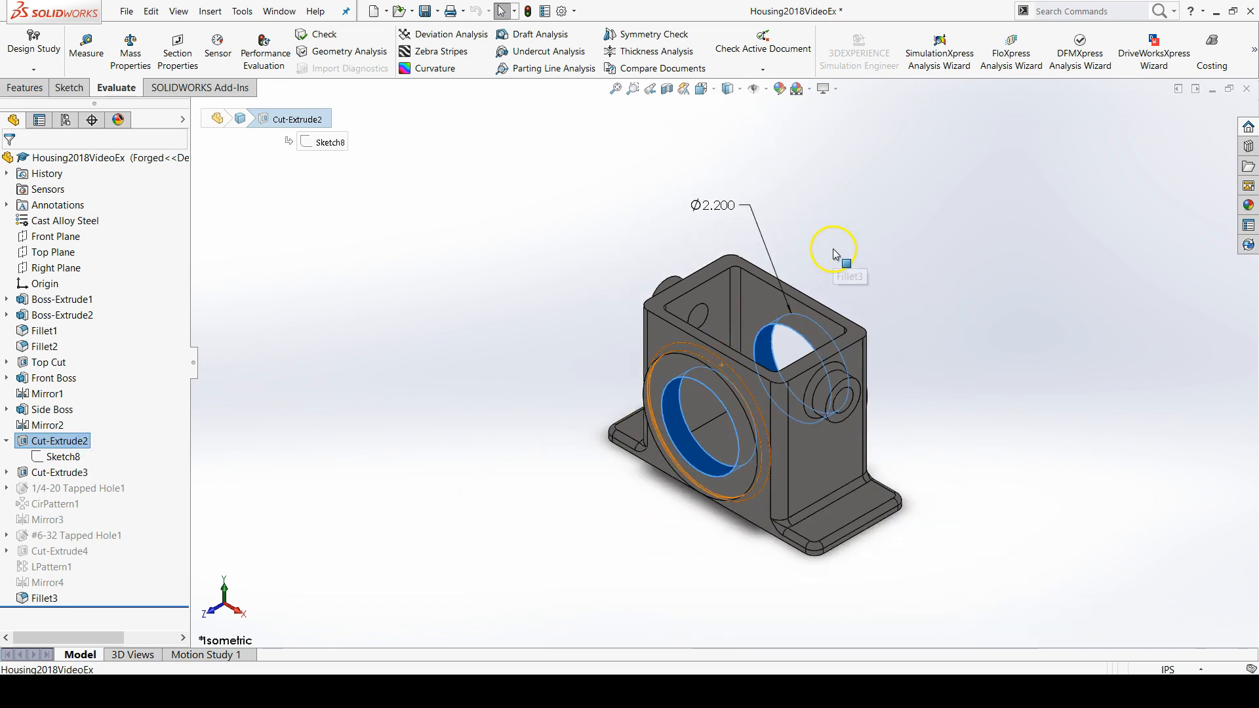
scroll(836, 249, down, 1)
Step: Check the side hole's diameter and tolerance in Cut-Extrude3 for the Forged configuration, and clear the selection
click(59, 472)
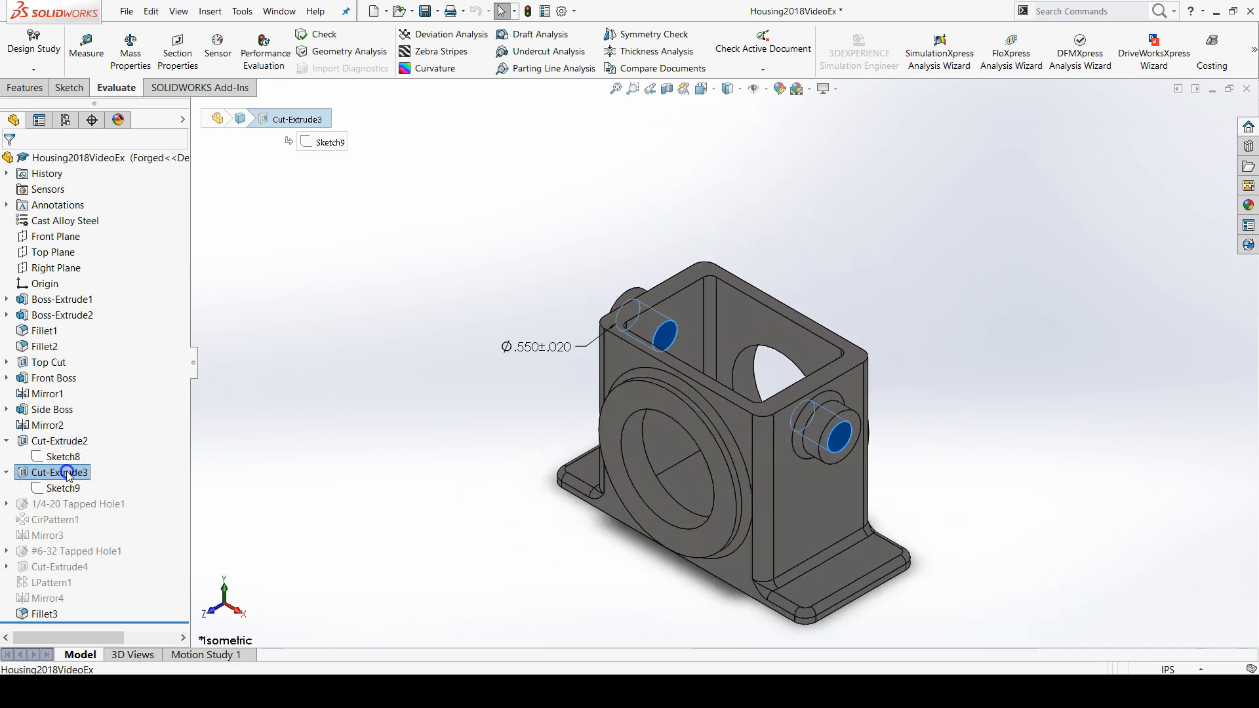
scroll(562, 380, down, 2)
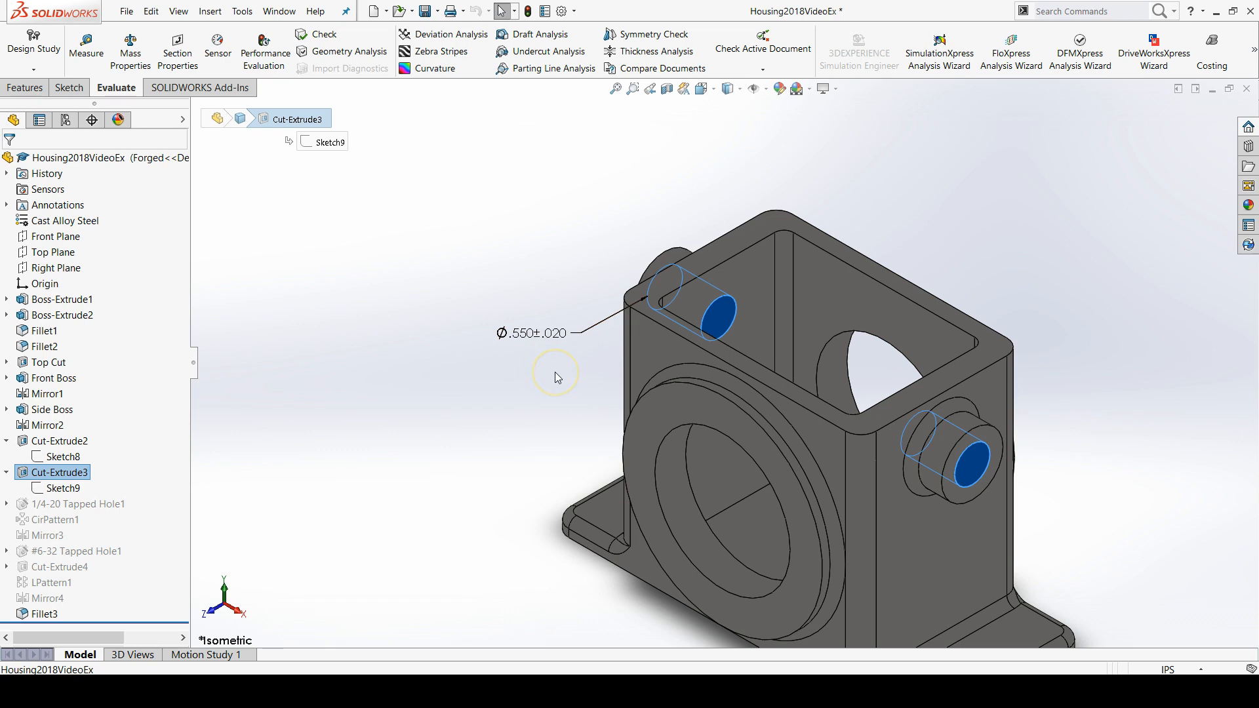
click(493, 365)
click(451, 443)
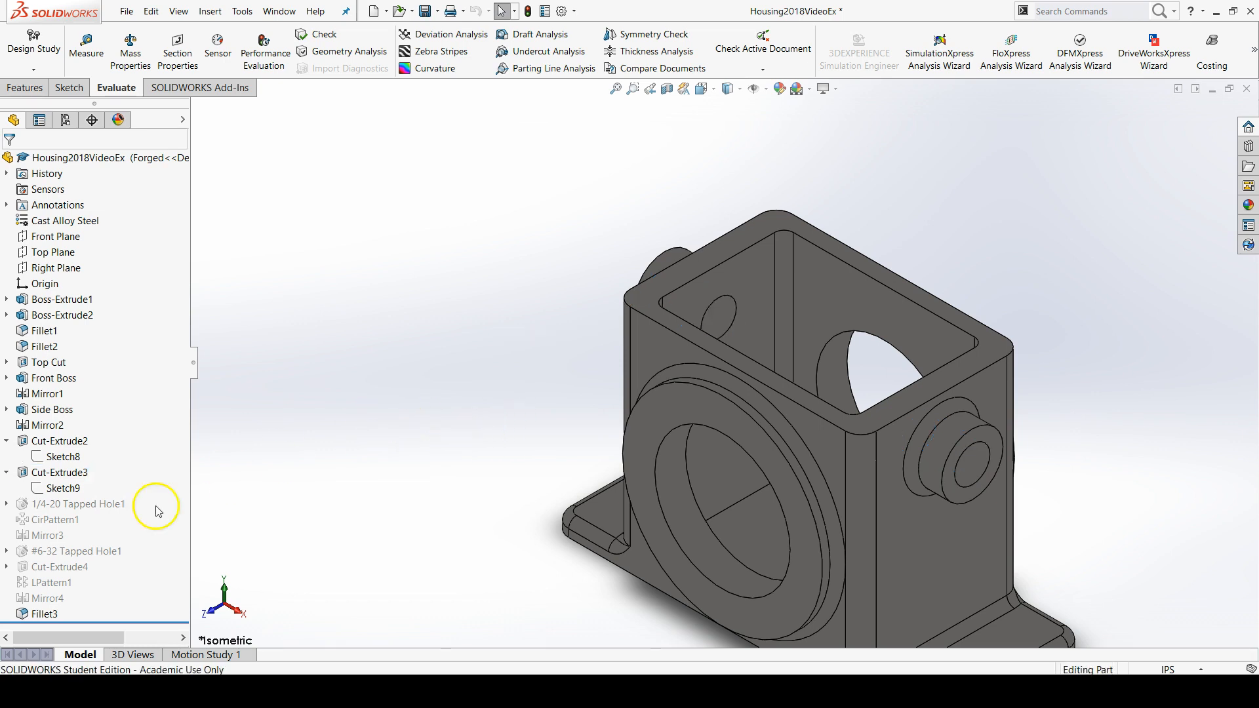